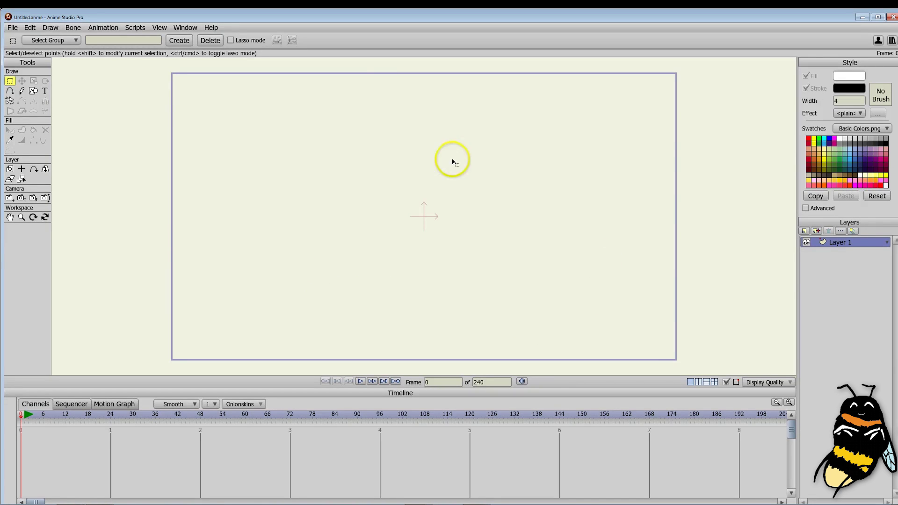
Step: Rename the vector layer as Leaf
{"action": "double_click", "coordinate": [842, 247]}
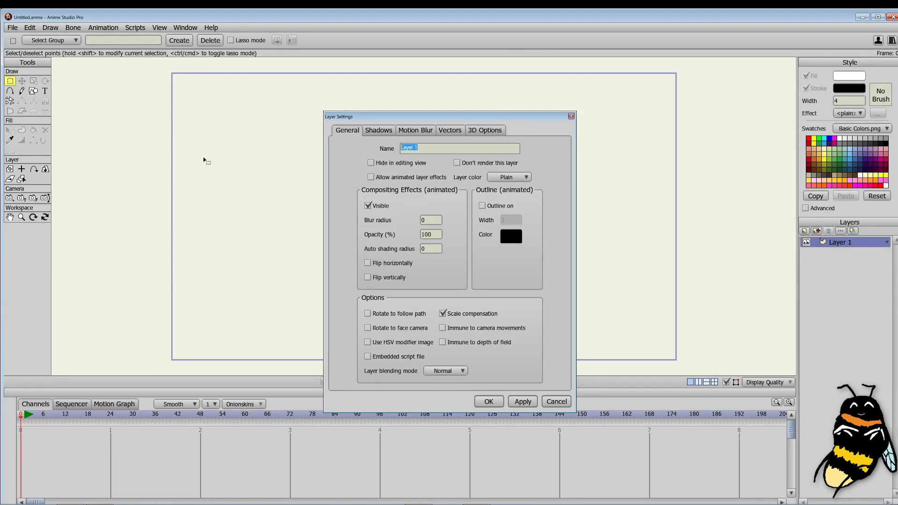
{"action": "type", "text": "IELKaf"}
{"action": "key", "text": "Return"}
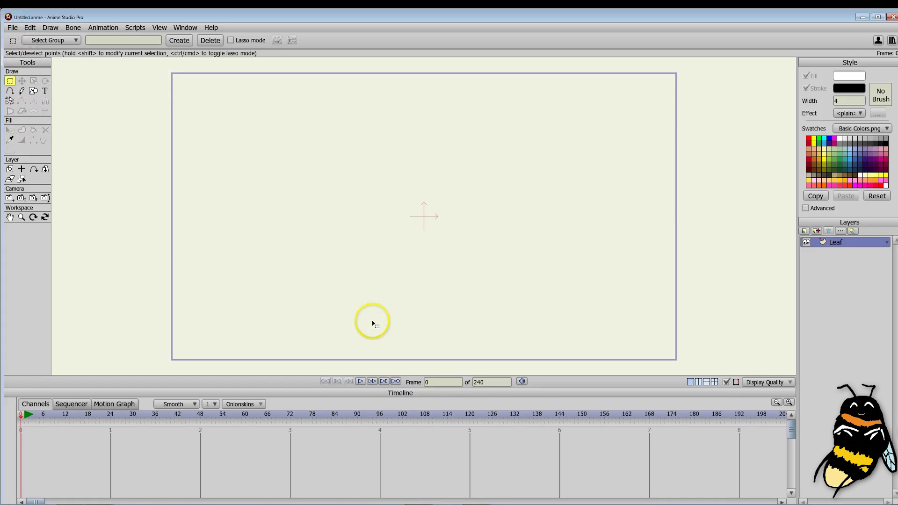
Step: Draw a closed horizontal leaf outline with the Add Point tool, with a narrow tip at one end and a curved stem at the other
{"action": "left_click", "coordinate": [12, 92]}
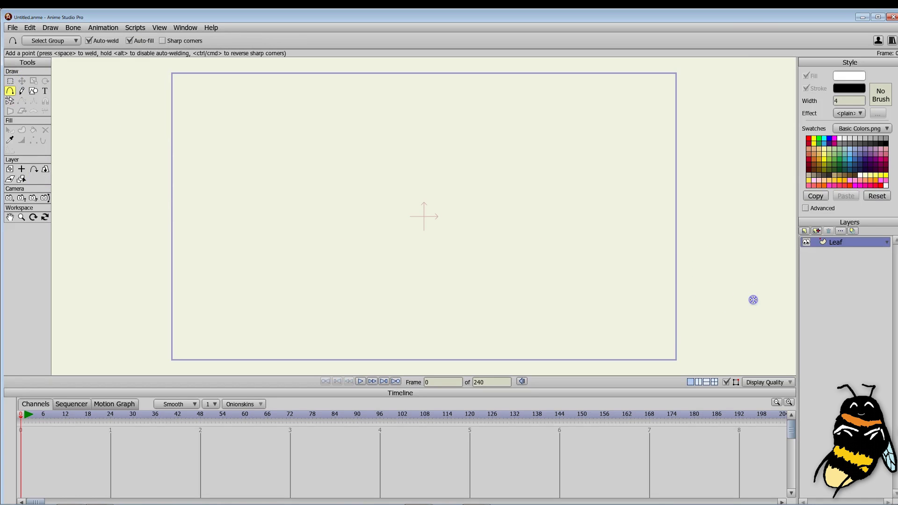
{"action": "left_click_drag", "start_coordinate": [757, 291], "coordinate": [748, 306]}
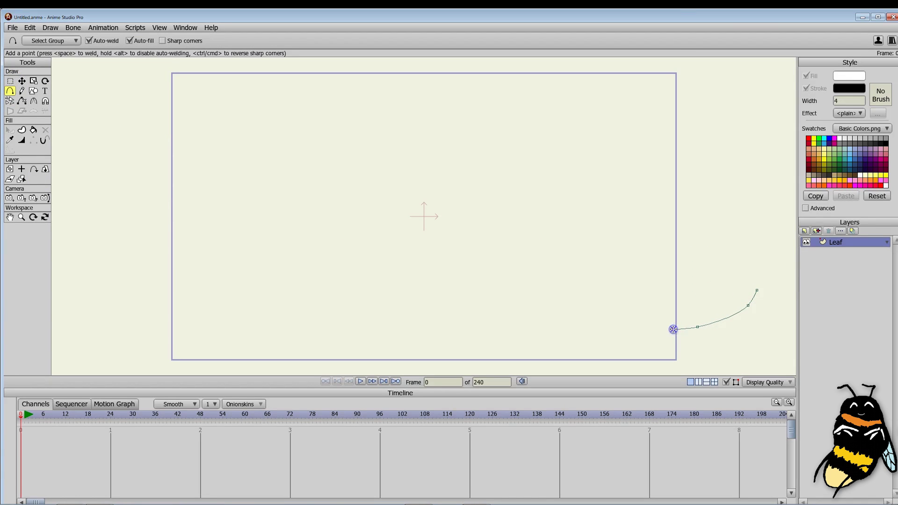
{"action": "left_click_drag", "start_coordinate": [648, 295], "coordinate": [356, 372]}
{"action": "left_click_drag", "start_coordinate": [442, 327], "coordinate": [410, 270]}
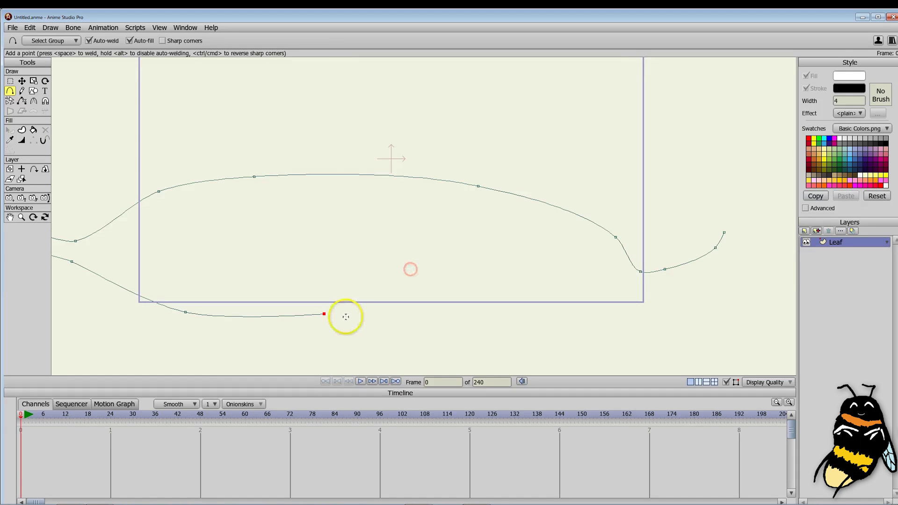
{"action": "left_click_drag", "start_coordinate": [324, 314], "coordinate": [730, 256]}
{"action": "left_click", "coordinate": [726, 233]}
{"action": "scroll", "coordinate": [515, 257], "scroll_direction": "up", "scroll_amount": 2}
{"action": "left_click_drag", "start_coordinate": [515, 257], "coordinate": [342, 277]}
{"action": "scroll", "coordinate": [344, 279], "scroll_direction": "down", "scroll_amount": 3}
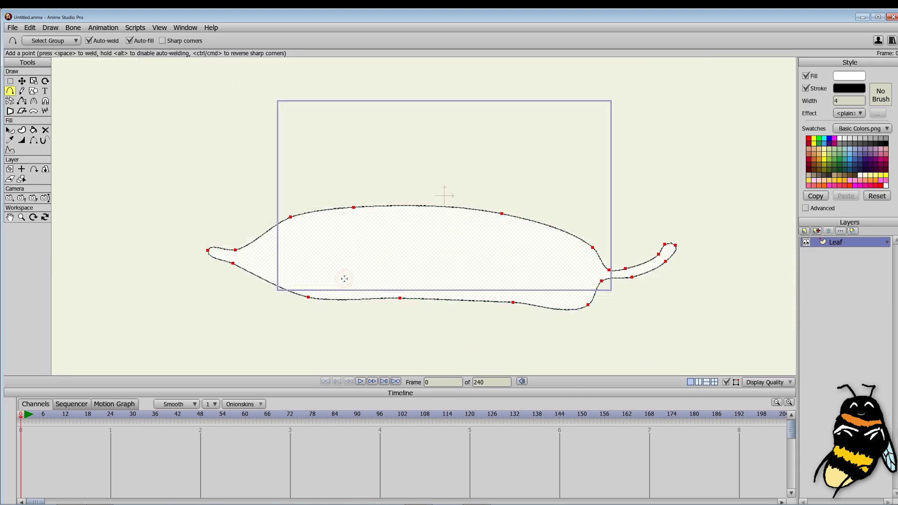
{"action": "scroll", "coordinate": [344, 279], "scroll_direction": "up", "scroll_amount": 1}
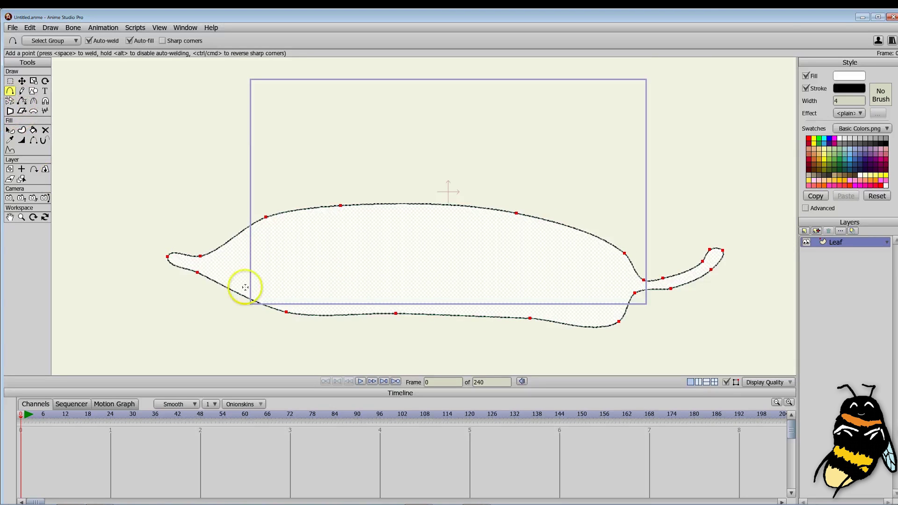
Step: Sharpen the leaf's tip and the corner points at the stem's end with the Curvature tool
{"action": "key", "text": "c"}
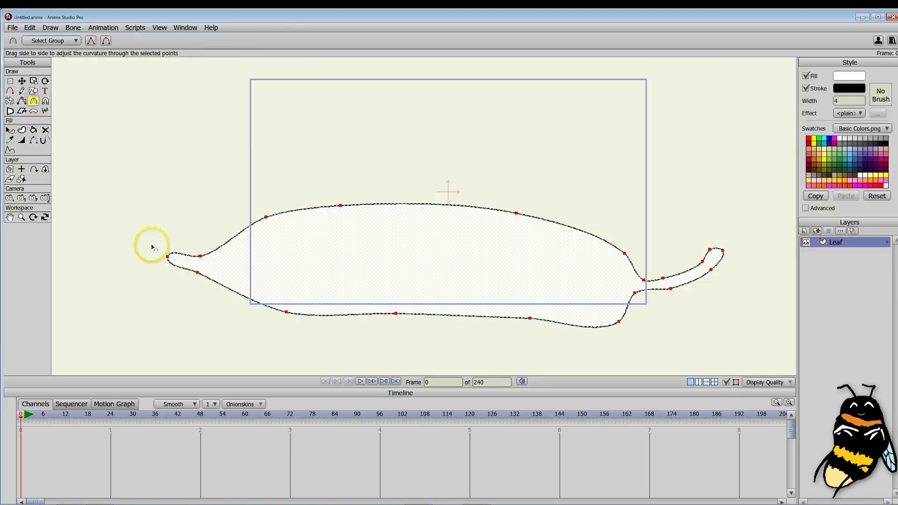
{"action": "left_click", "coordinate": [167, 257]}
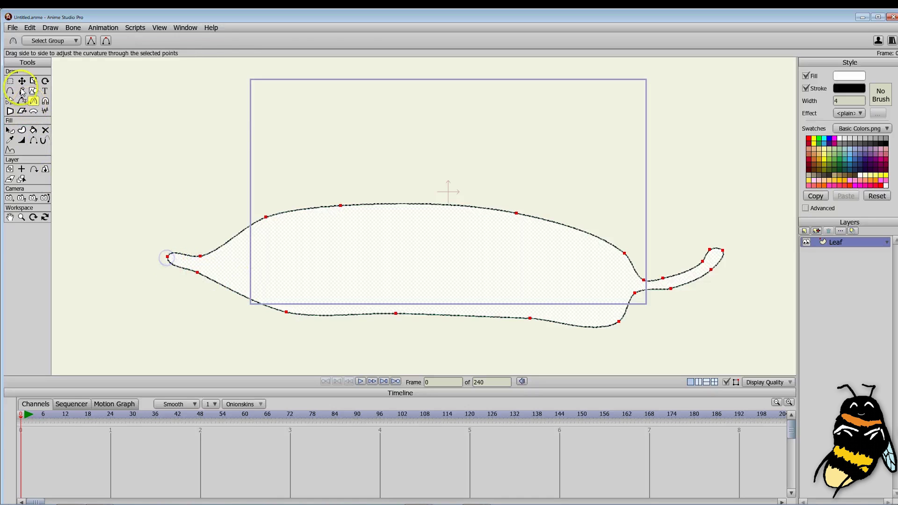
{"action": "left_click", "coordinate": [22, 82]}
{"action": "left_click", "coordinate": [168, 256]}
{"action": "left_click", "coordinate": [174, 217]}
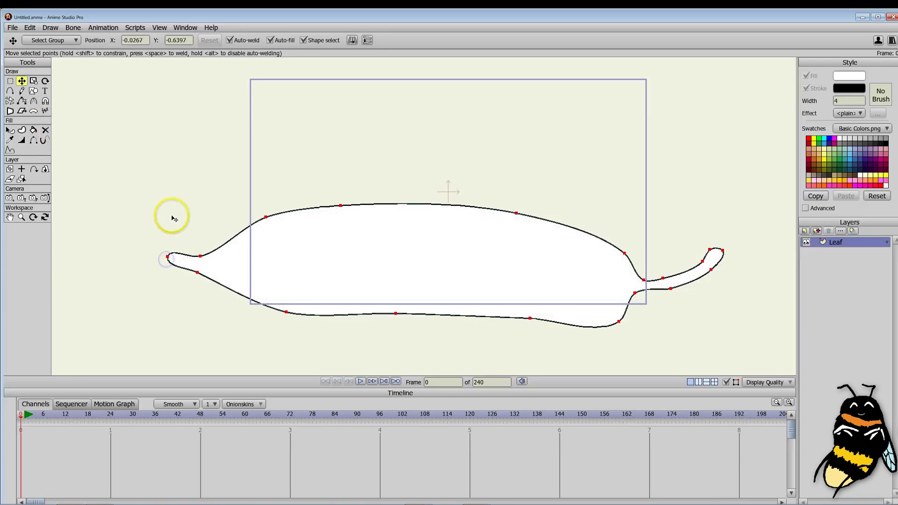
{"action": "left_click", "coordinate": [168, 256]}
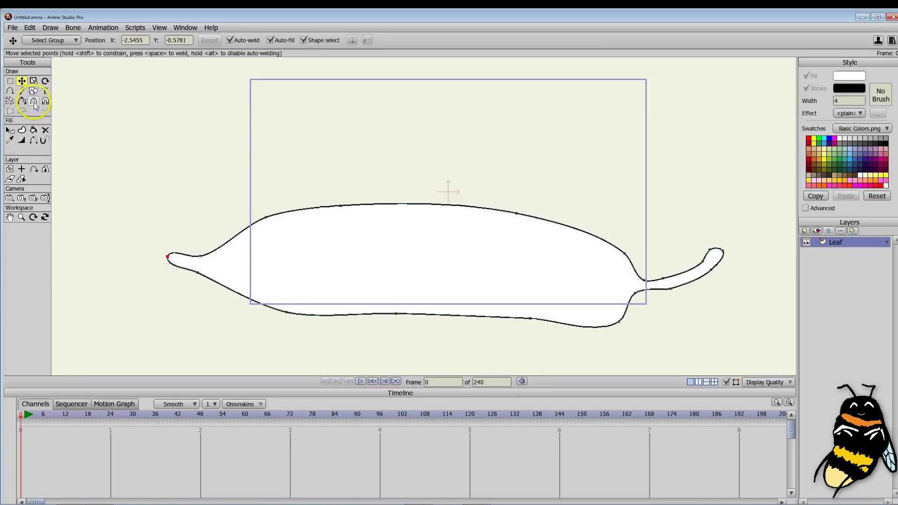
{"action": "left_click", "coordinate": [33, 102]}
{"action": "left_click", "coordinate": [169, 256]}
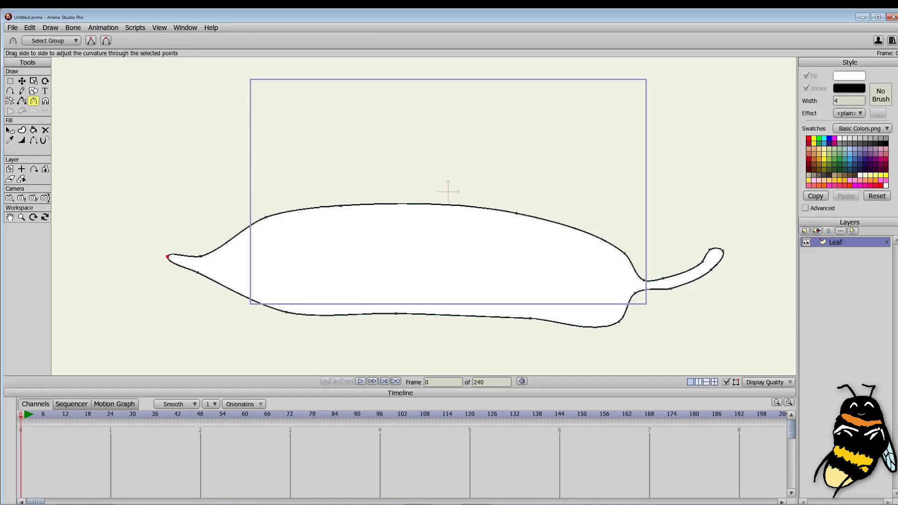
{"action": "left_click_drag", "start_coordinate": [463, 291], "coordinate": [271, 326]}
{"action": "left_click", "coordinate": [518, 287]}
{"action": "left_click_drag", "start_coordinate": [402, 314], "coordinate": [492, 223]}
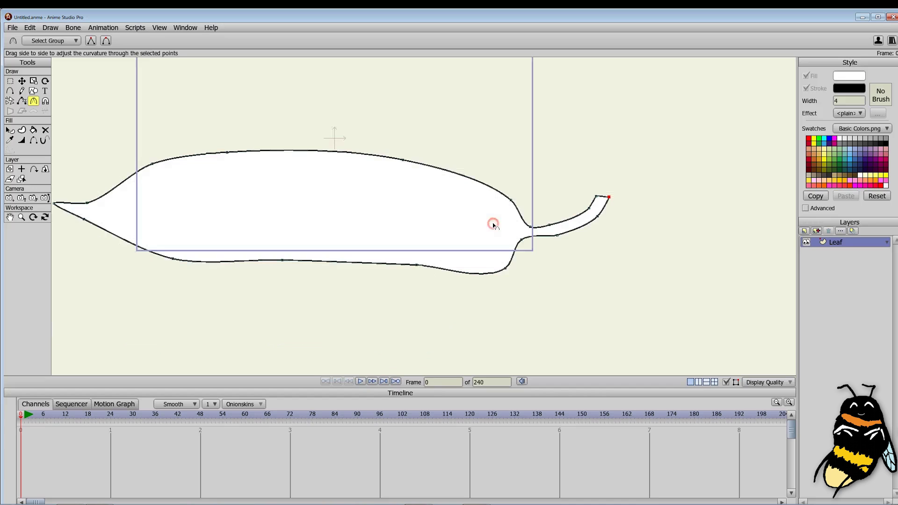
{"action": "left_click", "coordinate": [557, 236]}
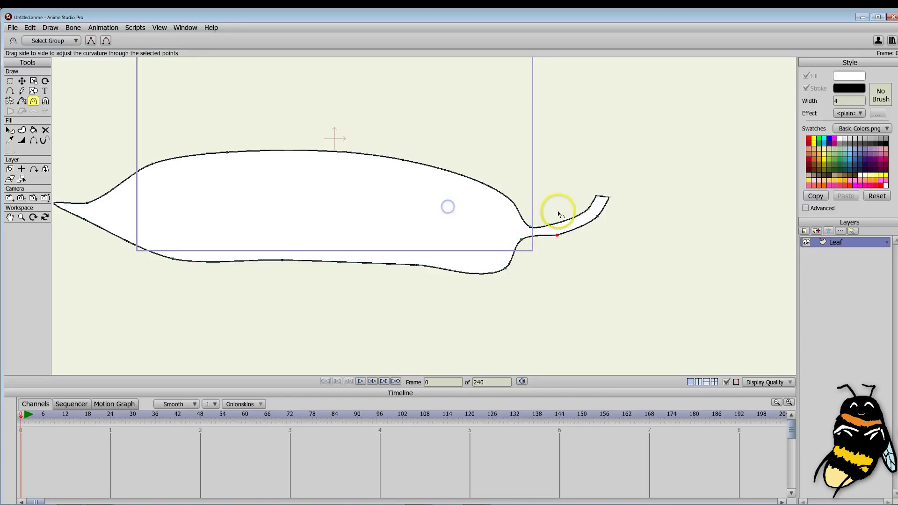
Step: Reshape the leaf's lower edge by moving two middle points downward and the point near the tip outward
{"action": "left_click", "coordinate": [22, 81]}
{"action": "double_click", "coordinate": [283, 260]}
{"action": "left_click_drag", "start_coordinate": [281, 260], "coordinate": [280, 283]}
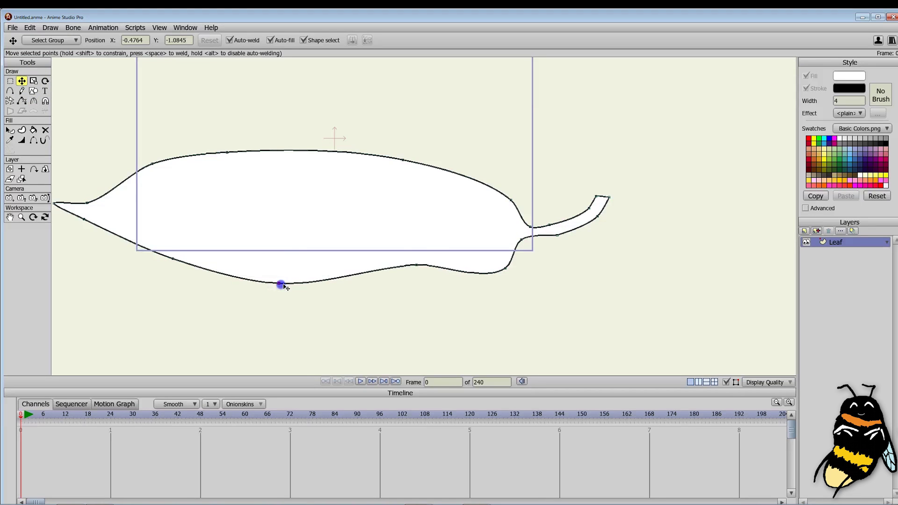
{"action": "left_click", "coordinate": [416, 265]}
{"action": "left_click_drag", "start_coordinate": [416, 269], "coordinate": [411, 293]}
{"action": "left_click_drag", "start_coordinate": [296, 215], "coordinate": [338, 245]}
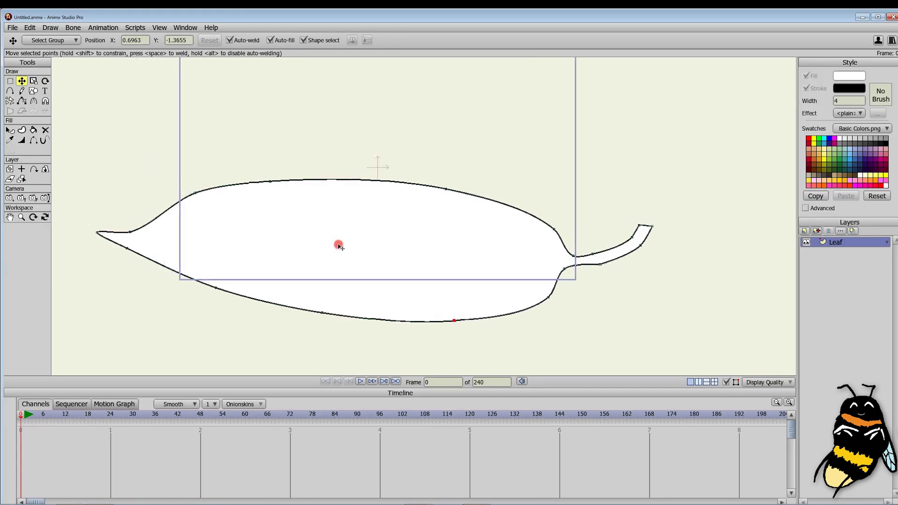
{"action": "left_click_drag", "start_coordinate": [214, 290], "coordinate": [169, 290]}
Step: Fill the leaf shape with green using the Paint Bucket
{"action": "left_click", "coordinate": [33, 129]}
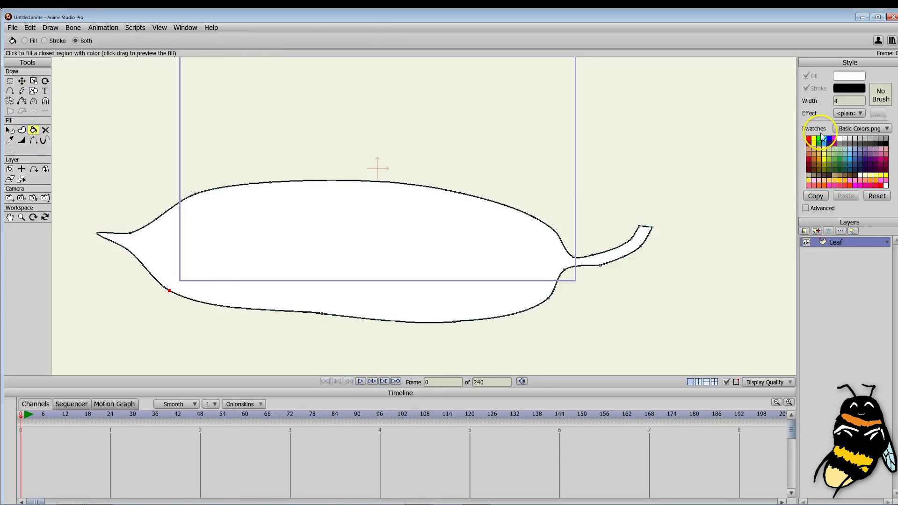
{"action": "left_click", "coordinate": [416, 213]}
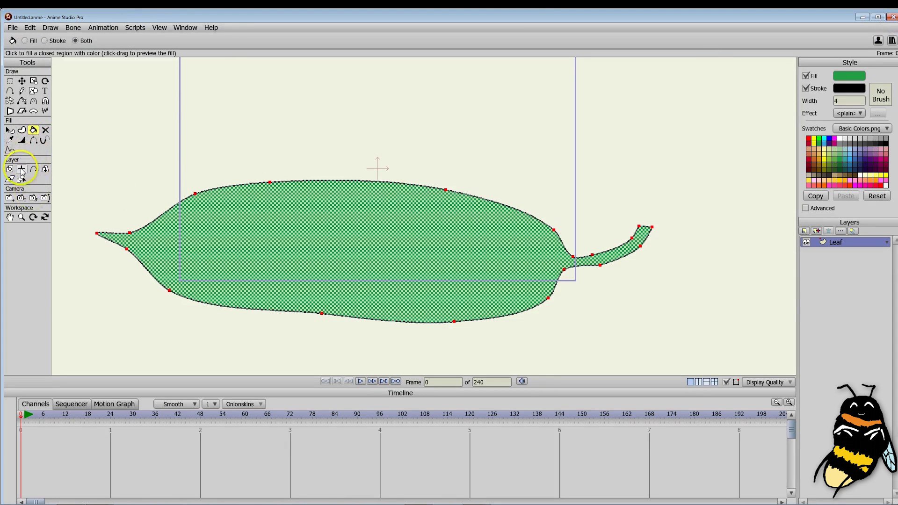
Step: Try to create a point group from all of the leaf's points without naming it
{"action": "left_click", "coordinate": [10, 81]}
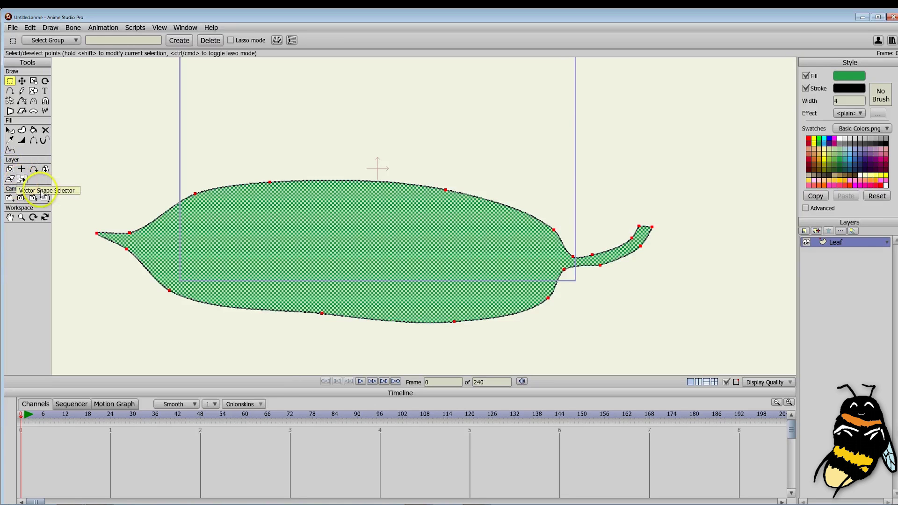
{"action": "left_click", "coordinate": [180, 41]}
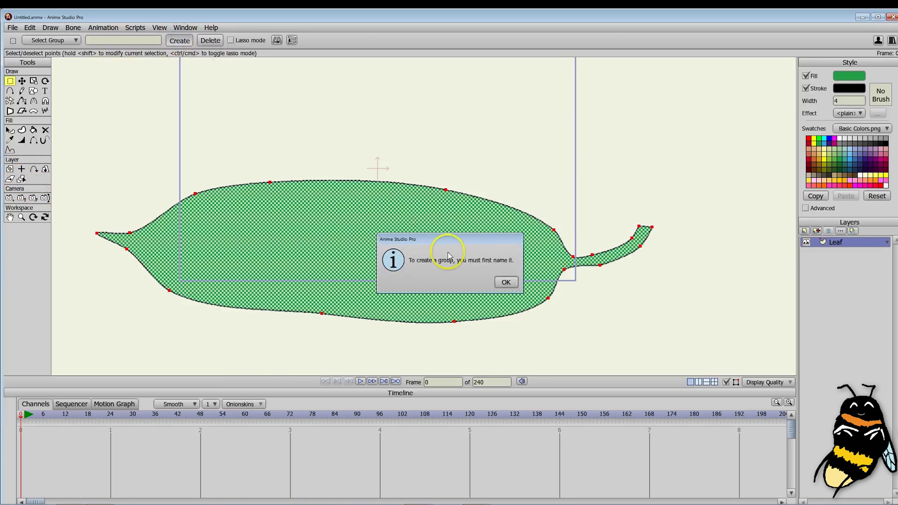
{"action": "left_click", "coordinate": [506, 282]}
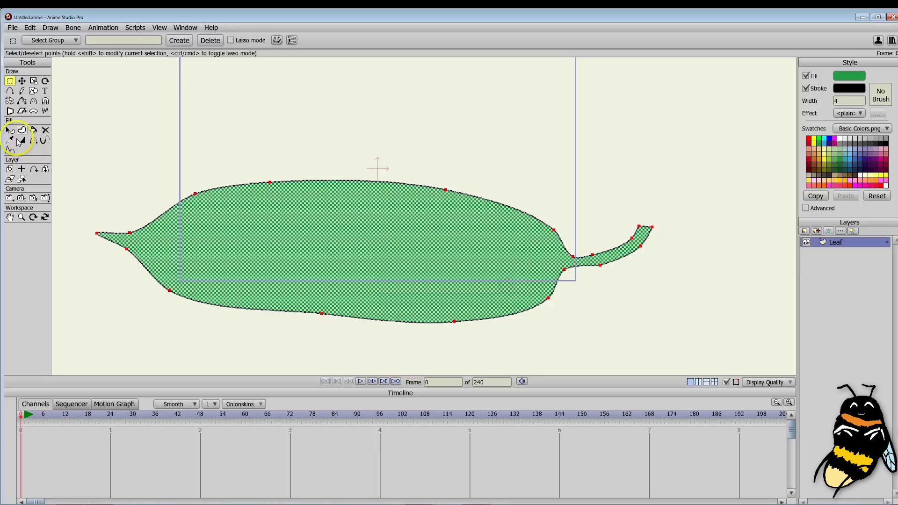
{"action": "left_click", "coordinate": [10, 129]}
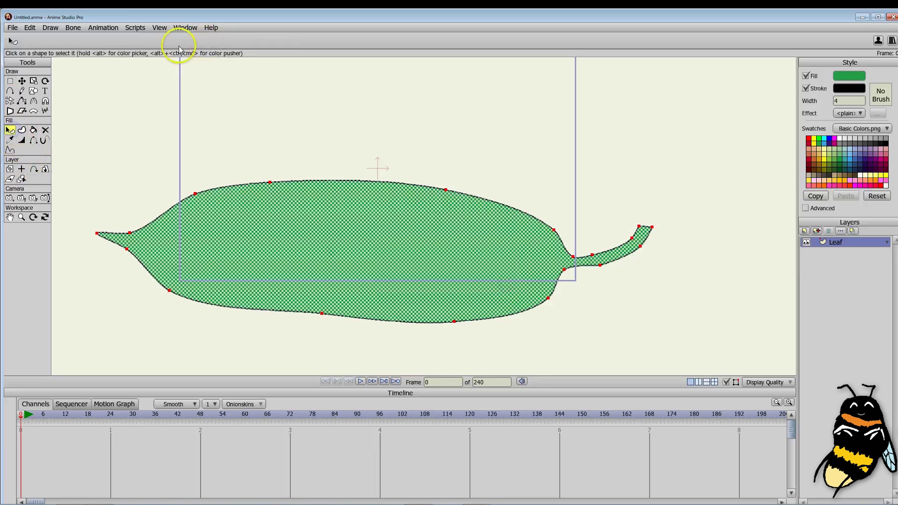
{"action": "left_click", "coordinate": [10, 169]}
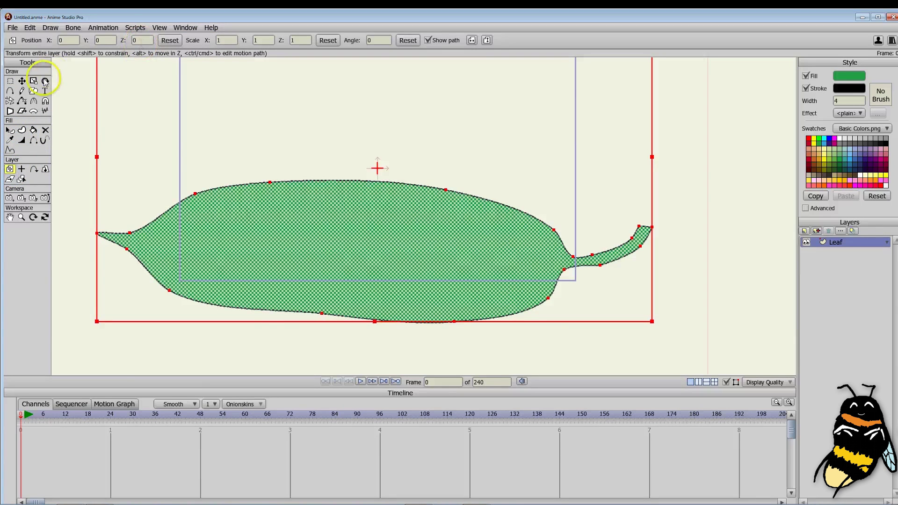
{"action": "scroll", "coordinate": [60, 121], "scroll_direction": "up", "scroll_amount": 3}
{"action": "scroll", "coordinate": [122, 147], "scroll_direction": "down", "scroll_amount": 5}
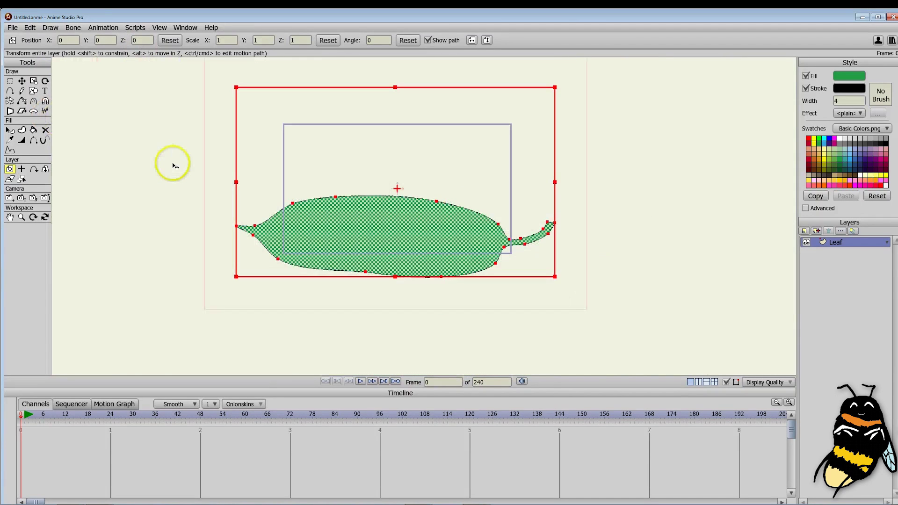
{"action": "scroll", "coordinate": [197, 155], "scroll_direction": "down", "scroll_amount": 3}
{"action": "scroll", "coordinate": [225, 146], "scroll_direction": "up", "scroll_amount": 5}
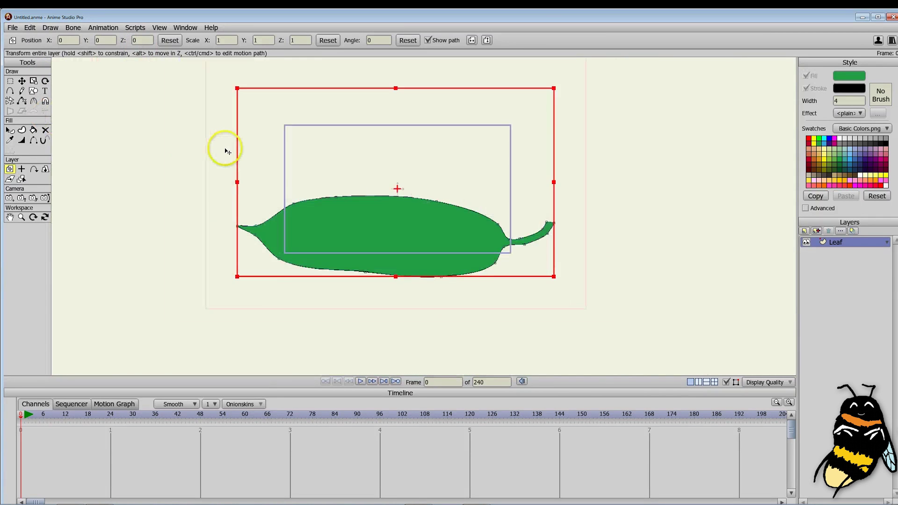
{"action": "left_click", "coordinate": [9, 81]}
{"action": "key", "text": "ctrl+a"}
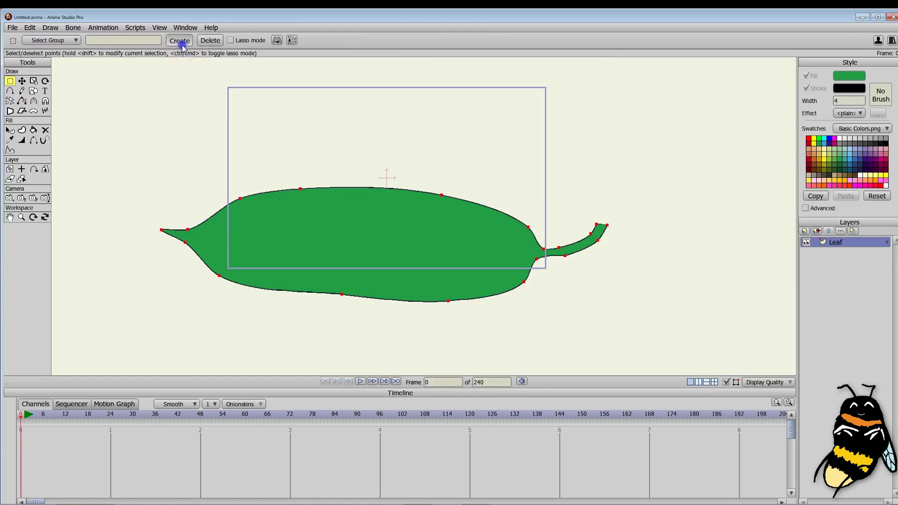
{"action": "left_click", "coordinate": [180, 40]}
{"action": "left_click", "coordinate": [504, 283]}
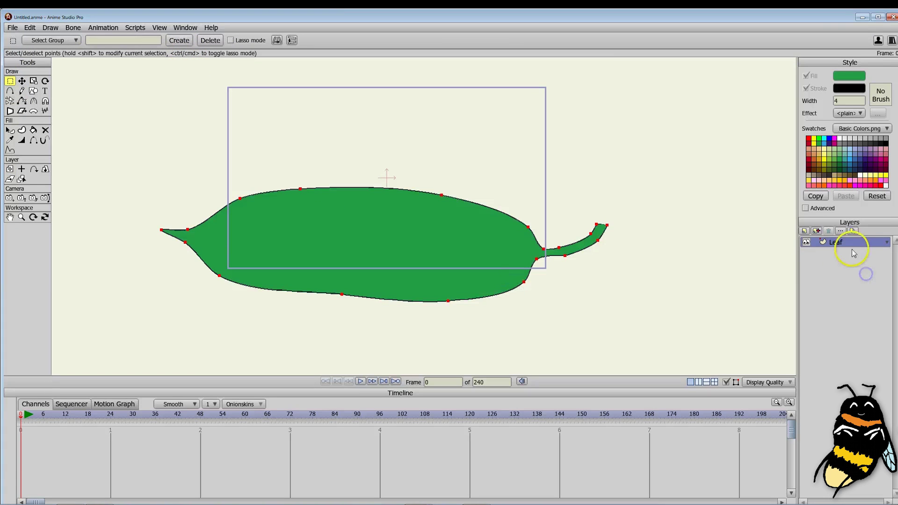
Step: Add a group layer named "BAckground images" and place the Leaf layer inside it
{"action": "left_click", "coordinate": [804, 231]}
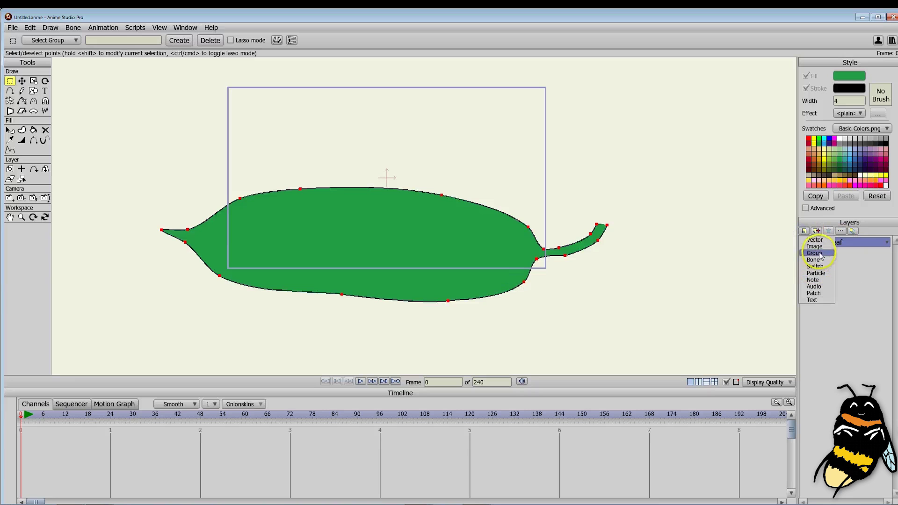
{"action": "left_click", "coordinate": [819, 255]}
{"action": "type", "text": "BAckground image"}
{"action": "key", "text": "Return"}
{"action": "left_click", "coordinate": [833, 253]}
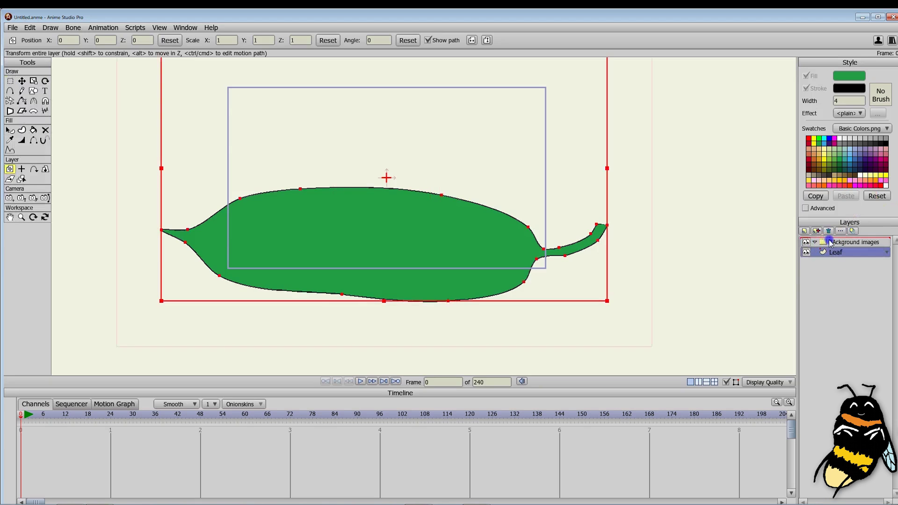
{"action": "left_click", "coordinate": [840, 243]}
{"action": "left_click", "coordinate": [362, 157]}
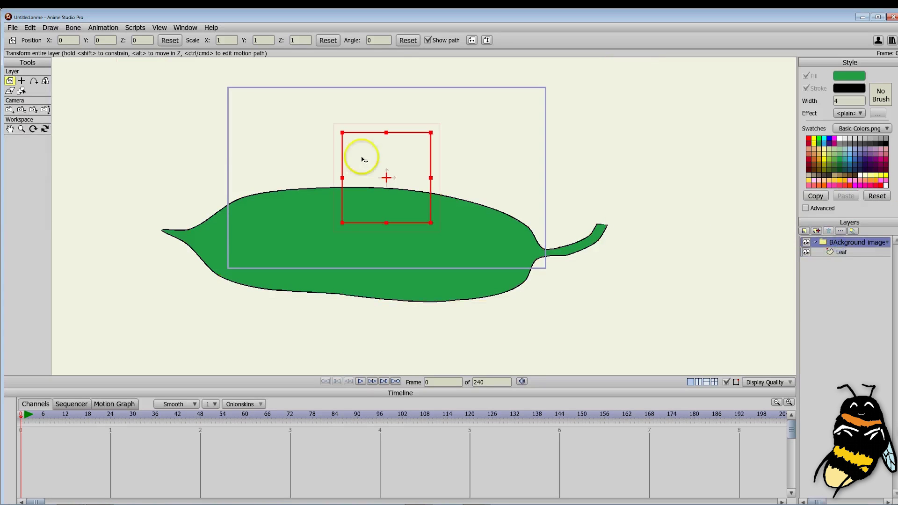
Step: Try again to create an unnamed point group on the Leaf layer inside the group
{"action": "left_click", "coordinate": [829, 253]}
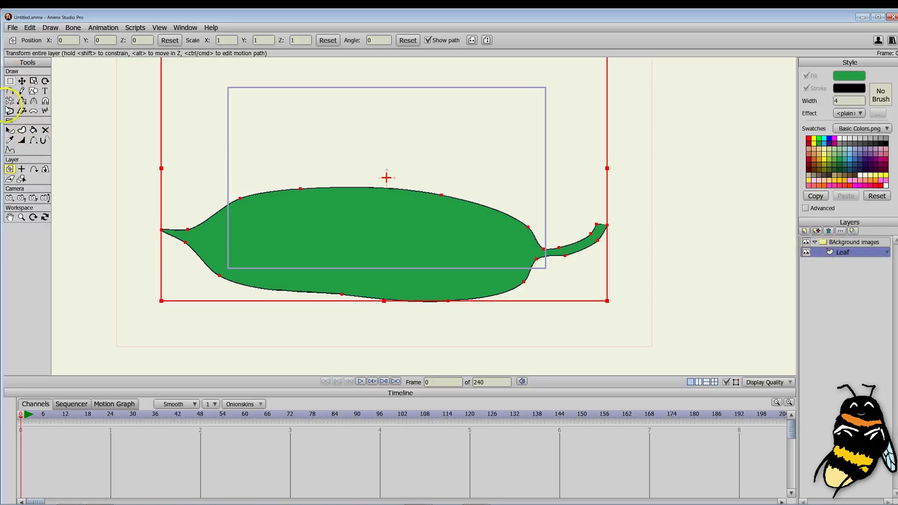
{"action": "left_click", "coordinate": [10, 82]}
{"action": "left_click", "coordinate": [179, 41]}
{"action": "left_click", "coordinate": [507, 282]}
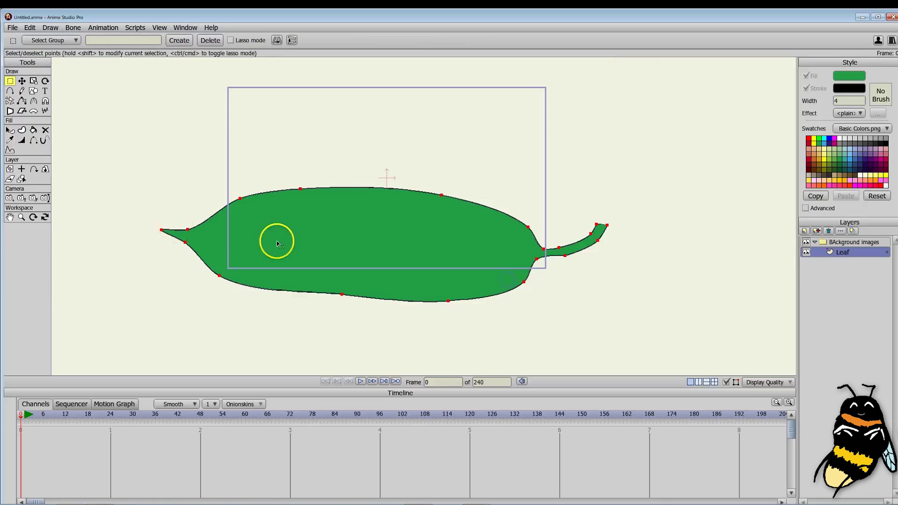
Step: Add a vector layer named Sky inside the group, above the Leaf layer
{"action": "left_click", "coordinate": [805, 231]}
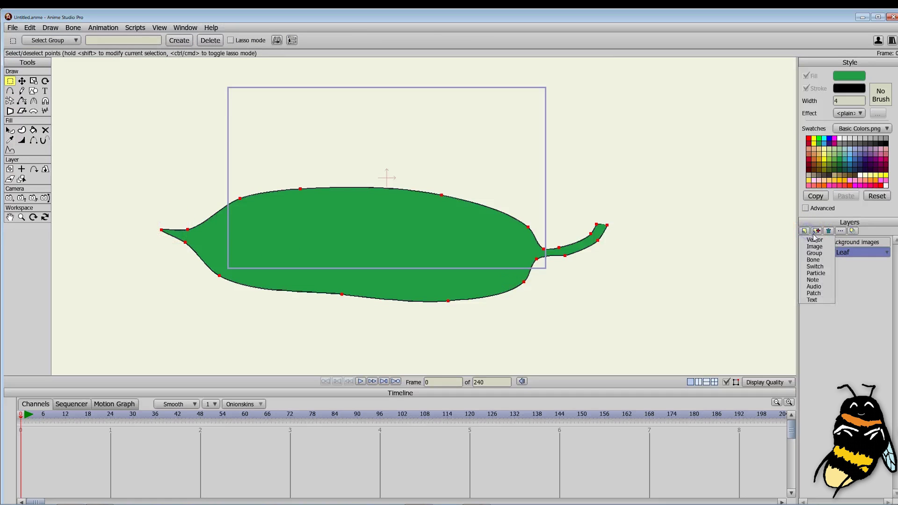
{"action": "left_click", "coordinate": [814, 240]}
{"action": "double_click", "coordinate": [854, 251]}
{"action": "type", "text": "Sky"}
{"action": "key", "text": "Return"}
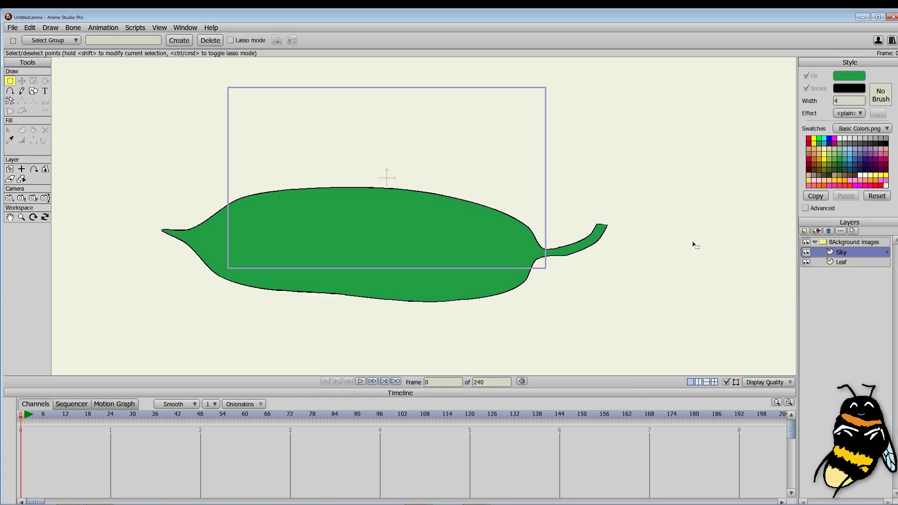
Step: Draw a filled rectangle on the Sky layer that extends beyond the frame and covers the whole leaf
{"action": "left_click", "coordinate": [32, 92]}
{"action": "left_click_drag", "start_coordinate": [130, 71], "coordinate": [706, 356]}
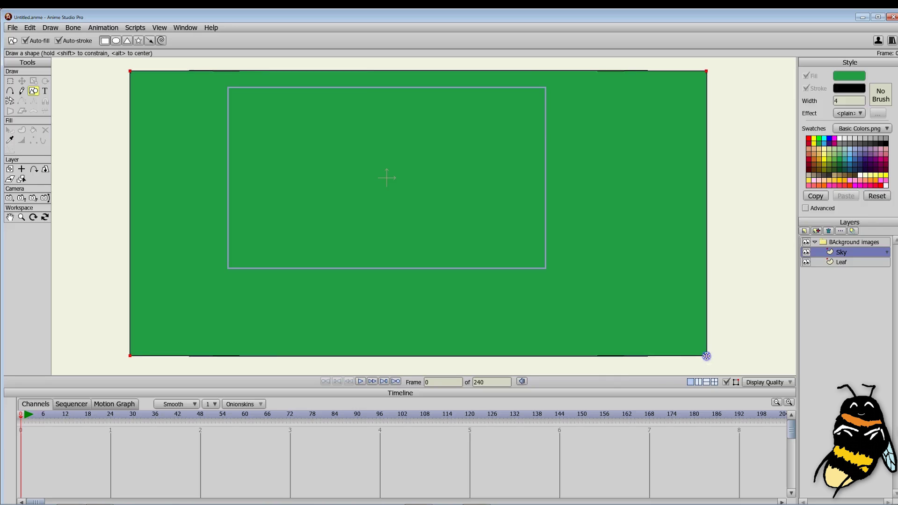
Step: Fill the sky rectangle with light blue and move the Sky layer beneath the Leaf layer
{"action": "left_click", "coordinate": [840, 154]}
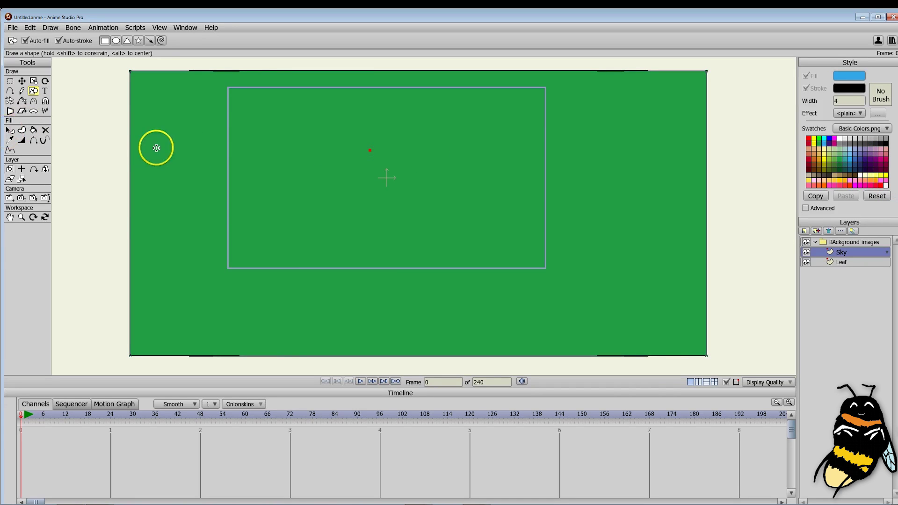
{"action": "left_click", "coordinate": [33, 129]}
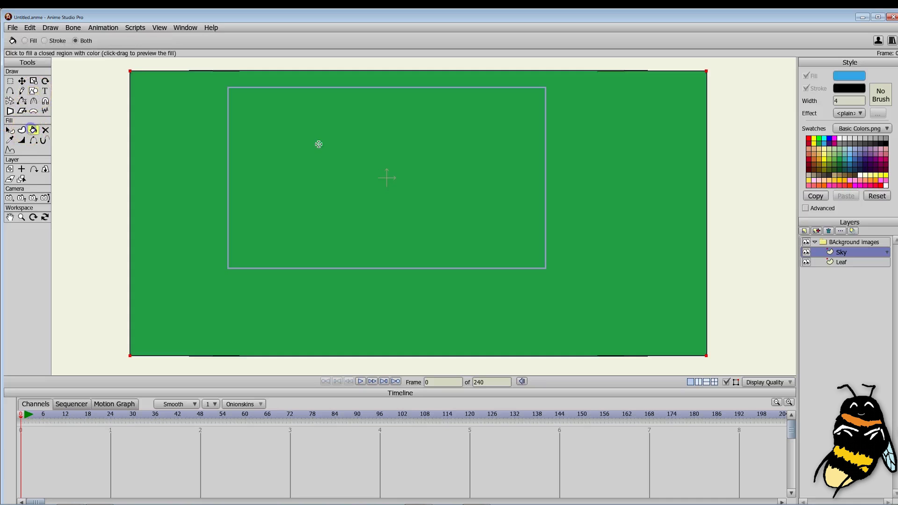
{"action": "left_click", "coordinate": [337, 142]}
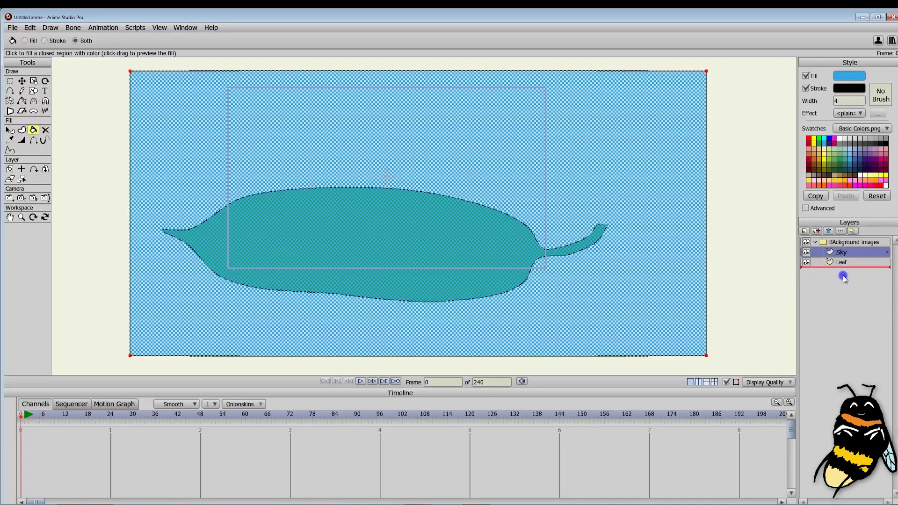
{"action": "left_click_drag", "start_coordinate": [842, 275], "coordinate": [843, 275]}
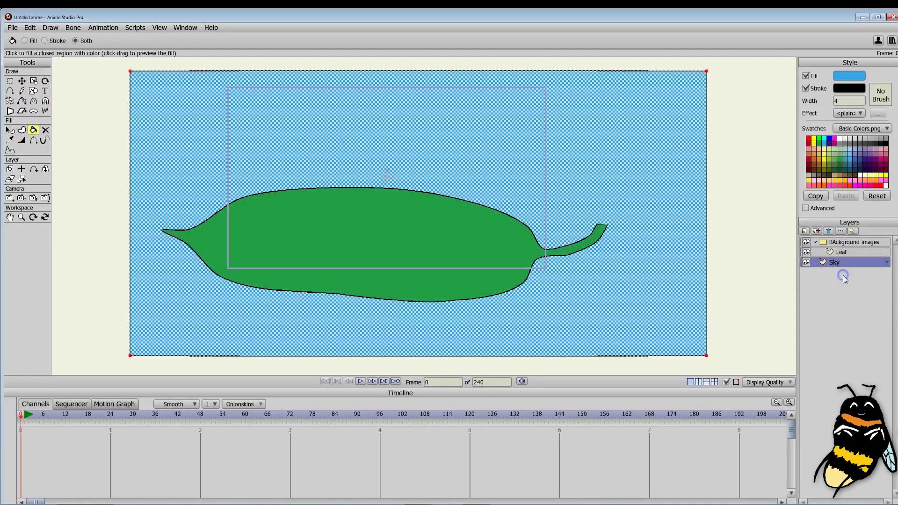
Step: Collapse the background group and add a vector layer named Catipalar above it
{"action": "left_click", "coordinate": [815, 243]}
{"action": "left_click", "coordinate": [816, 230]}
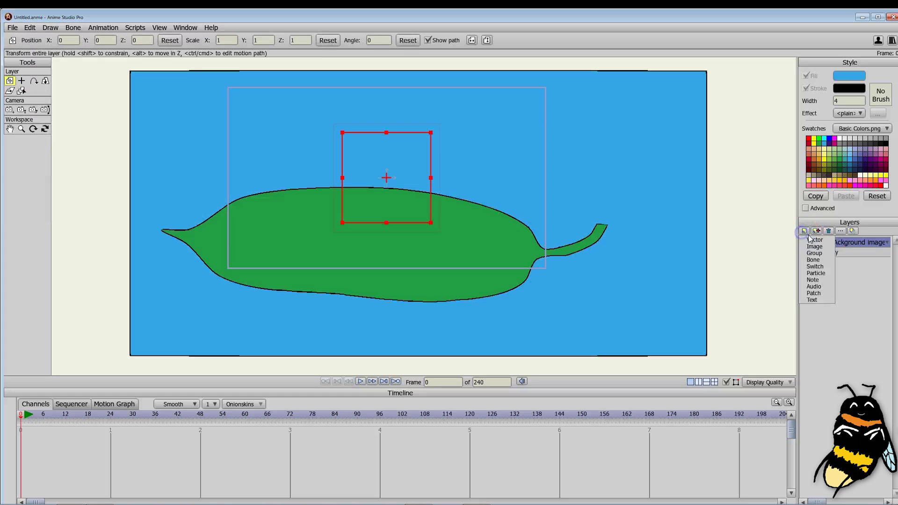
{"action": "left_click", "coordinate": [865, 283]}
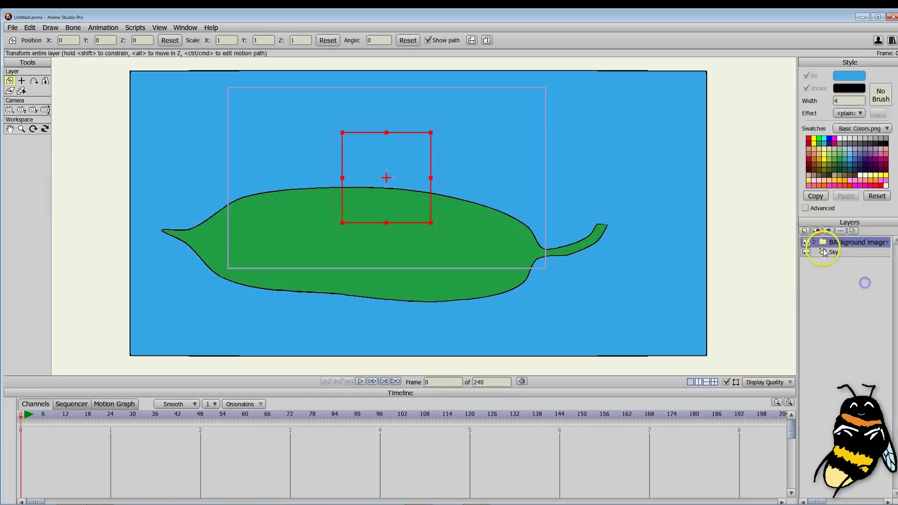
{"action": "left_click", "coordinate": [803, 231]}
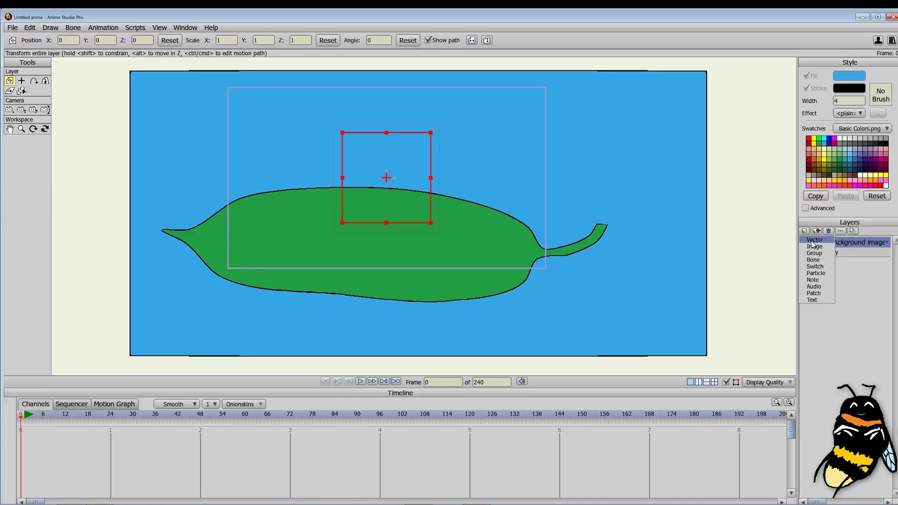
{"action": "left_click", "coordinate": [823, 249]}
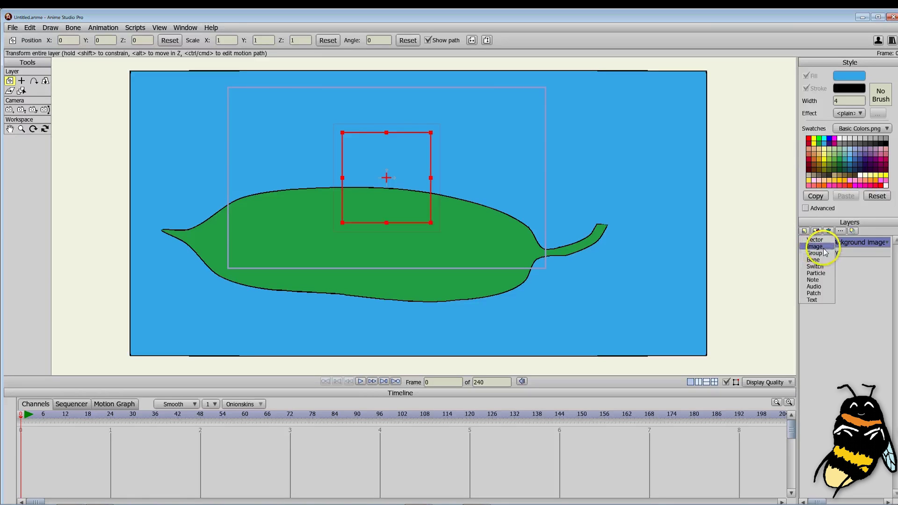
{"action": "left_click", "coordinate": [803, 231]}
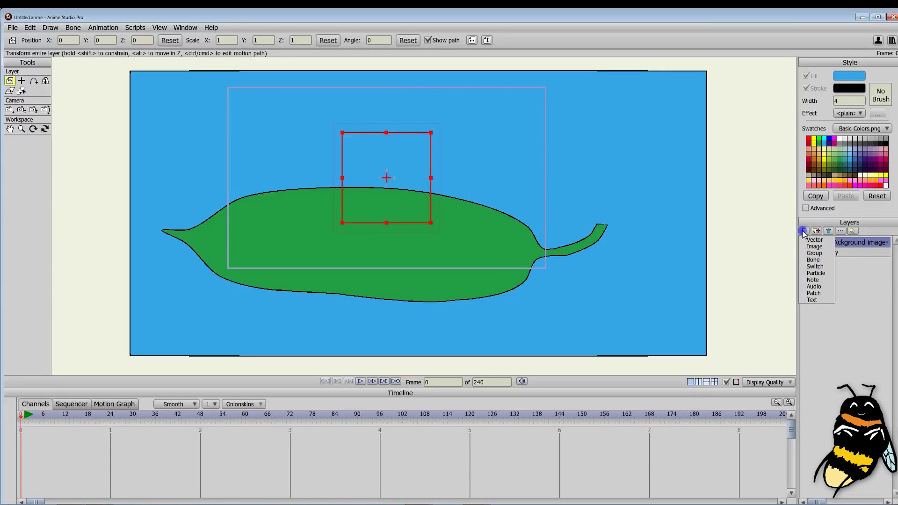
{"action": "left_click", "coordinate": [813, 241]}
{"action": "left_click", "coordinate": [529, 229]}
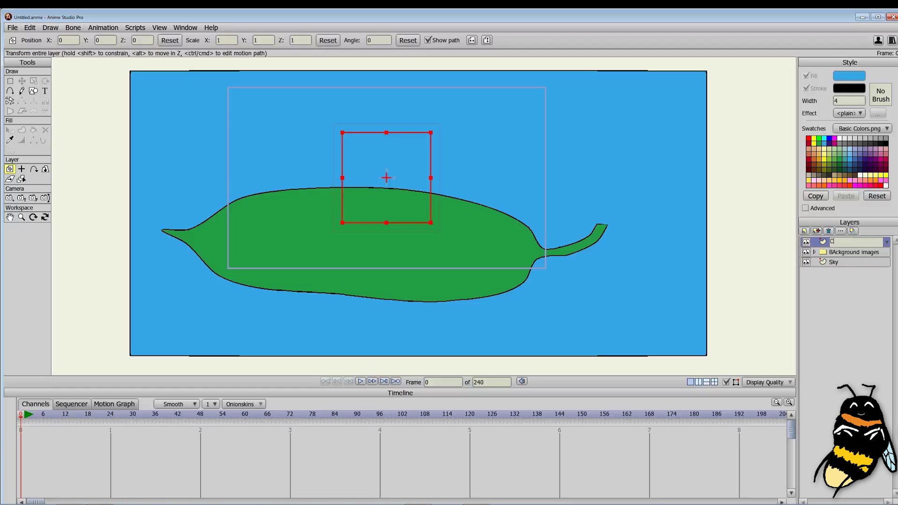
{"action": "type", "text": "ar"}
{"action": "key", "text": "Return"}
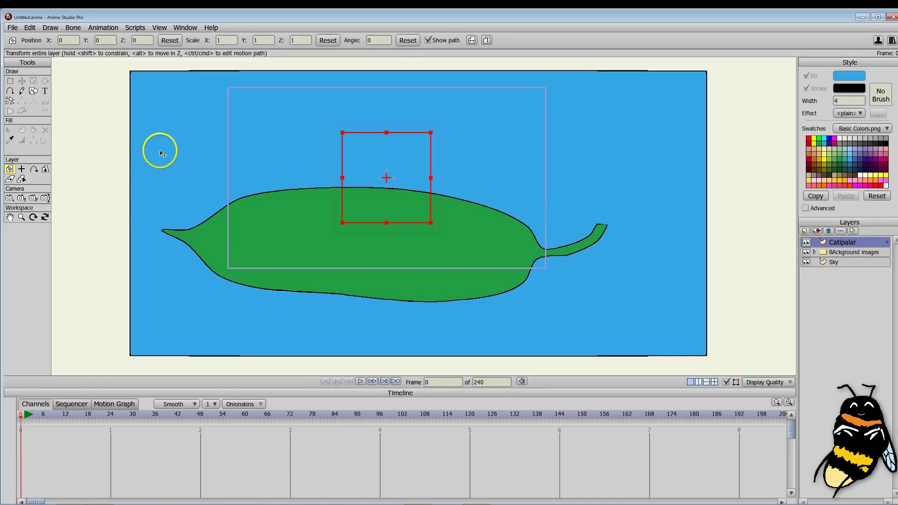
Step: Draw the caterpillar's outline on top of the leaf with a head, two antennae and six adjoining body segments
{"action": "left_click", "coordinate": [33, 91]}
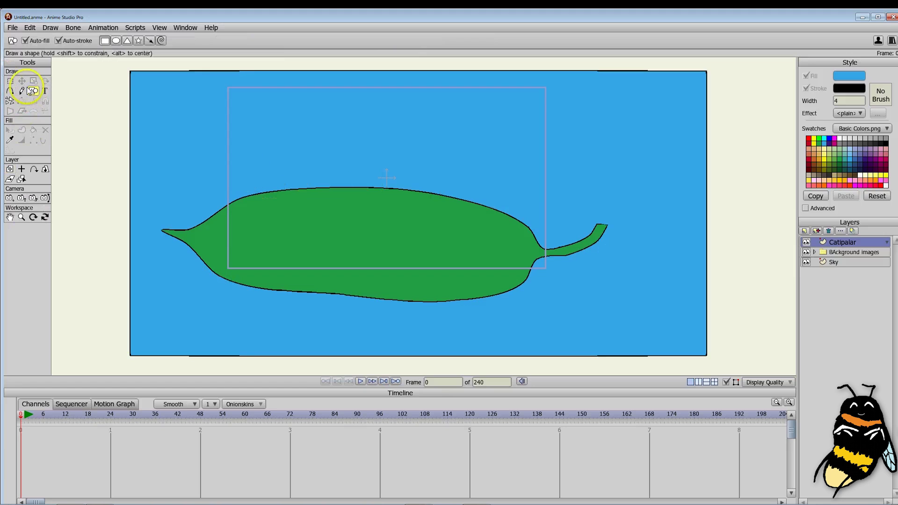
{"action": "left_click", "coordinate": [10, 91]}
{"action": "left_click_drag", "start_coordinate": [309, 165], "coordinate": [305, 149]}
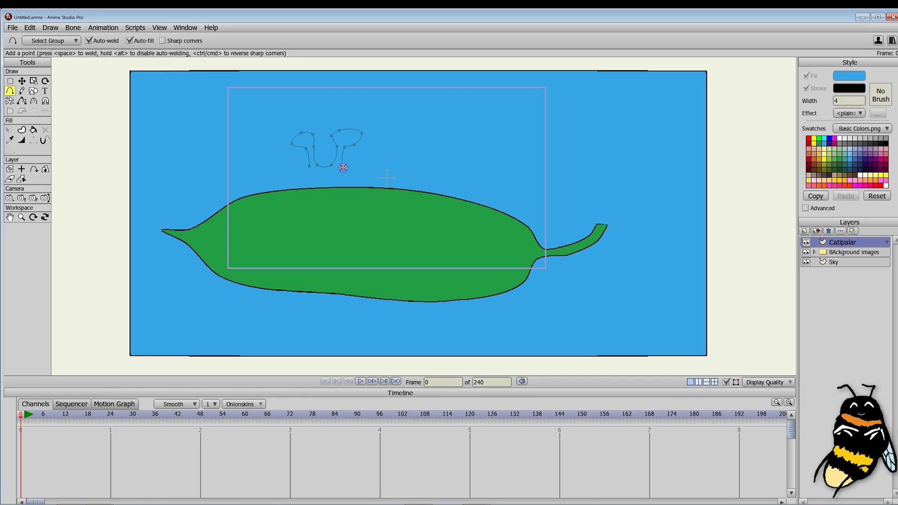
{"action": "left_click", "coordinate": [308, 167]}
{"action": "left_click_drag", "start_coordinate": [342, 166], "coordinate": [352, 177]}
{"action": "left_click_drag", "start_coordinate": [407, 154], "coordinate": [419, 152]}
{"action": "left_click_drag", "start_coordinate": [435, 189], "coordinate": [434, 156]}
{"action": "left_click_drag", "start_coordinate": [471, 156], "coordinate": [491, 163]}
{"action": "left_click_drag", "start_coordinate": [459, 203], "coordinate": [460, 202]}
{"action": "mouse_move", "coordinate": [518, 176]}
{"action": "left_mouse_down"}
{"action": "mouse_move", "coordinate": [557, 194]}
{"action": "mouse_move", "coordinate": [505, 176]}
{"action": "left_mouse_up"}
Step: Select all points of the caterpillar's outline and create a shape from them
{"action": "left_click", "coordinate": [22, 131]}
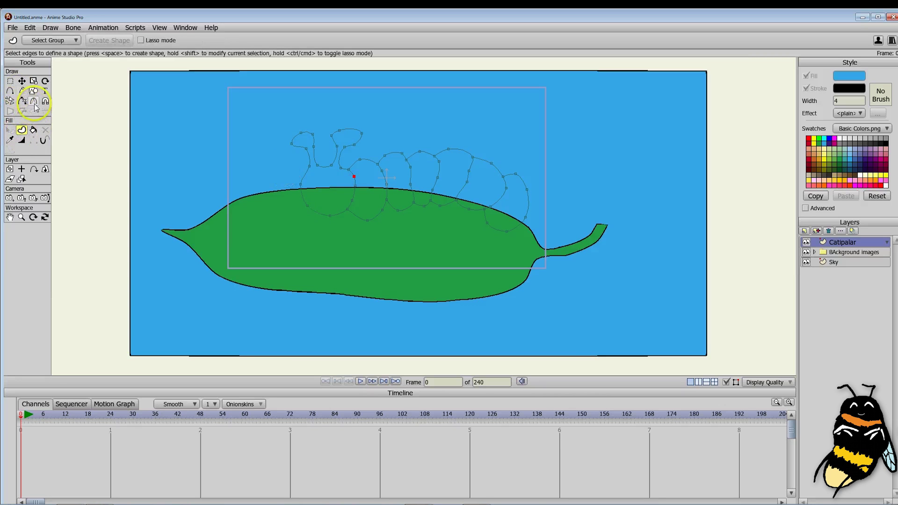
{"action": "left_click", "coordinate": [10, 81]}
{"action": "left_click", "coordinate": [509, 241]}
{"action": "key", "text": "ctrl+a"}
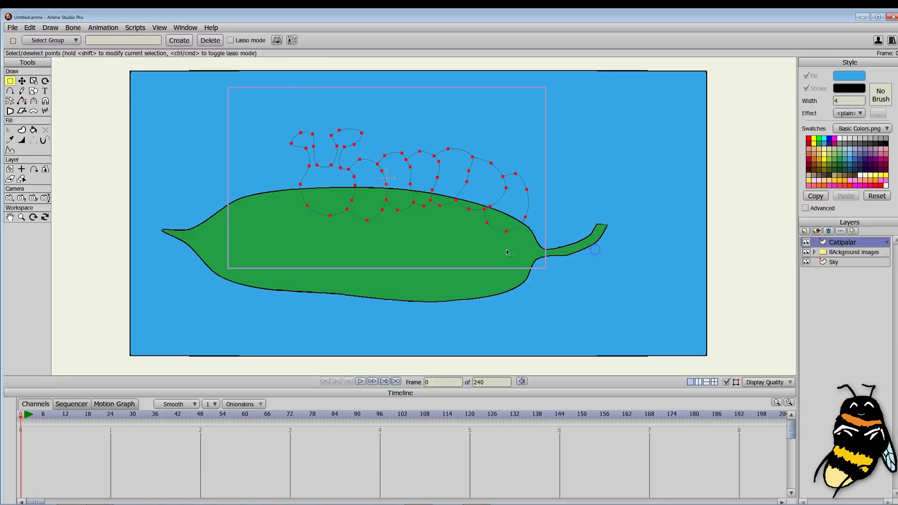
{"action": "left_click", "coordinate": [21, 129]}
{"action": "left_click", "coordinate": [95, 43]}
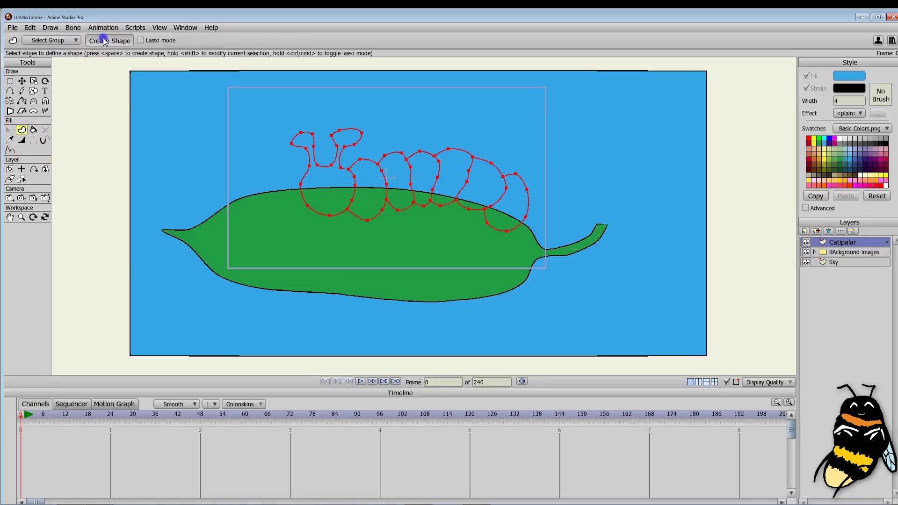
Step: Expand the background group and move the Sky layer back into it, beneath the Leaf layer
{"action": "left_click", "coordinate": [846, 261]}
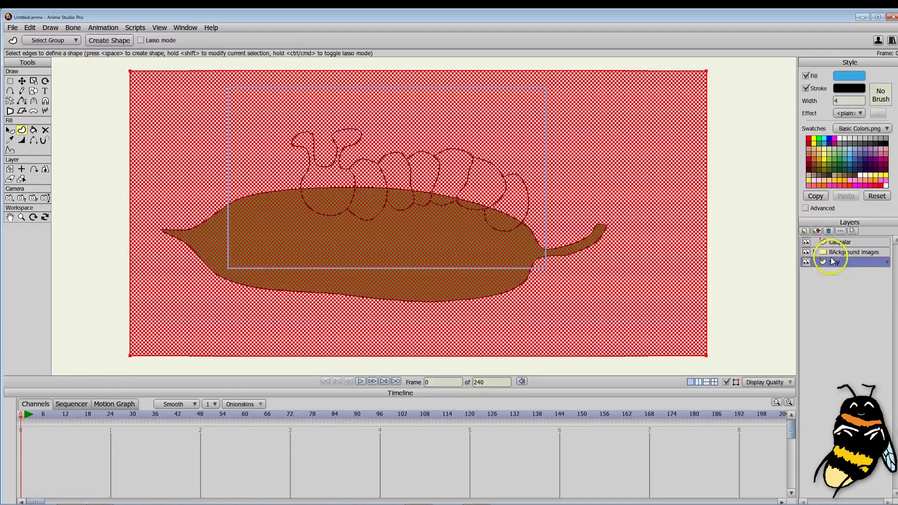
{"action": "left_click", "coordinate": [816, 255]}
{"action": "left_click", "coordinate": [815, 252]}
{"action": "left_click", "coordinate": [840, 263]}
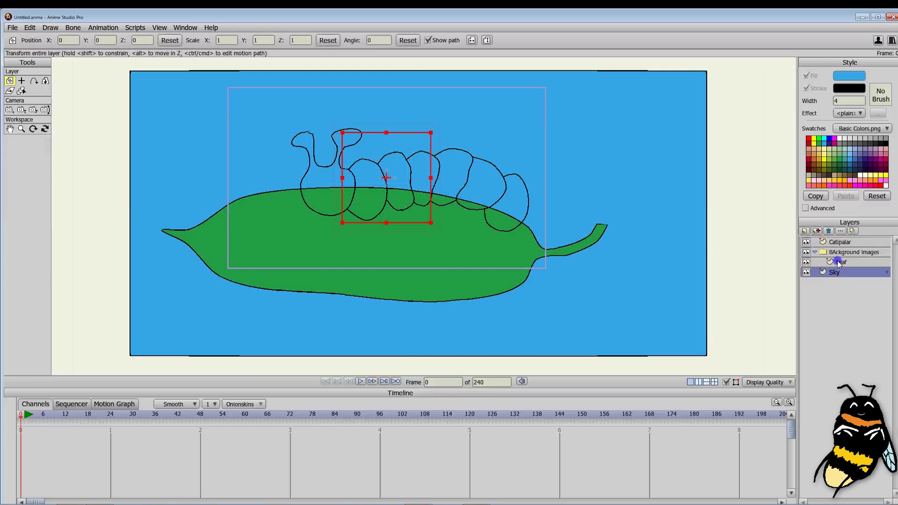
{"action": "left_click_drag", "start_coordinate": [839, 263], "coordinate": [840, 275]}
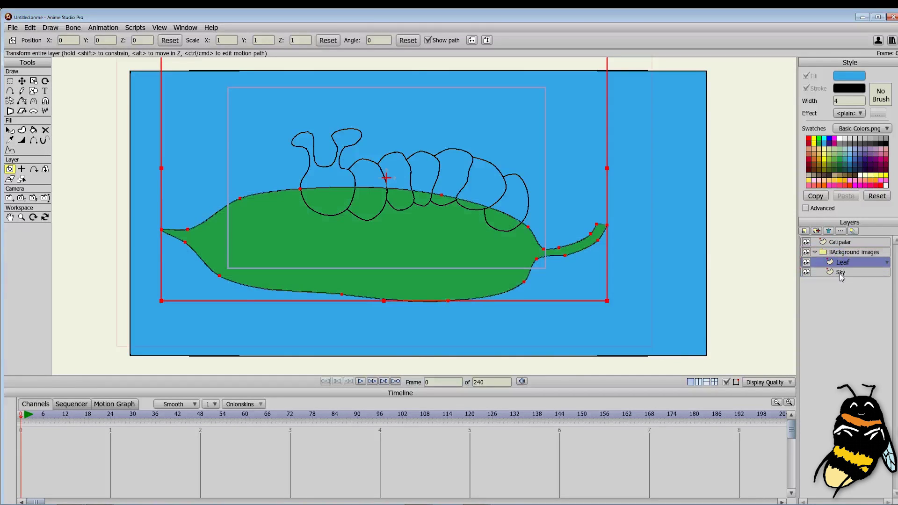
{"action": "left_click", "coordinate": [840, 273]}
Step: Create a shape from all of the leaf's points with the current blue fill
{"action": "left_click", "coordinate": [840, 262]}
{"action": "left_click", "coordinate": [10, 81]}
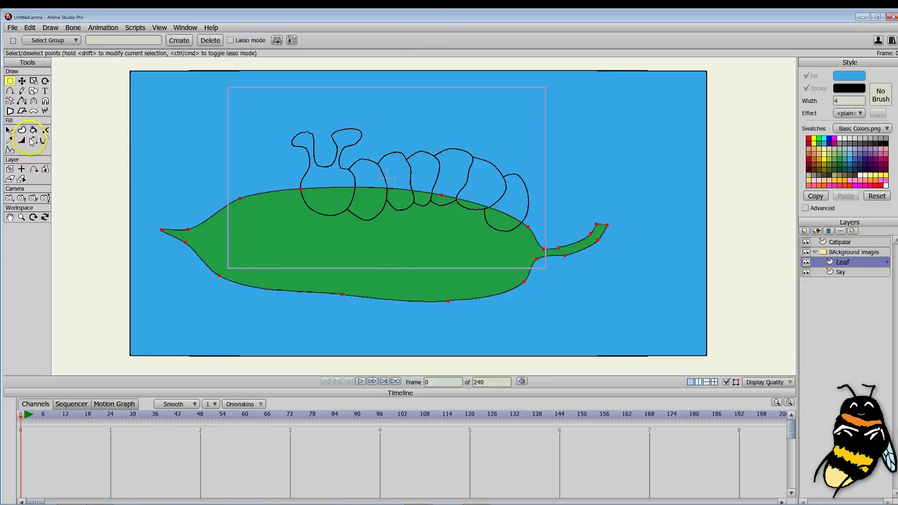
{"action": "left_click", "coordinate": [21, 129]}
{"action": "left_click", "coordinate": [123, 41]}
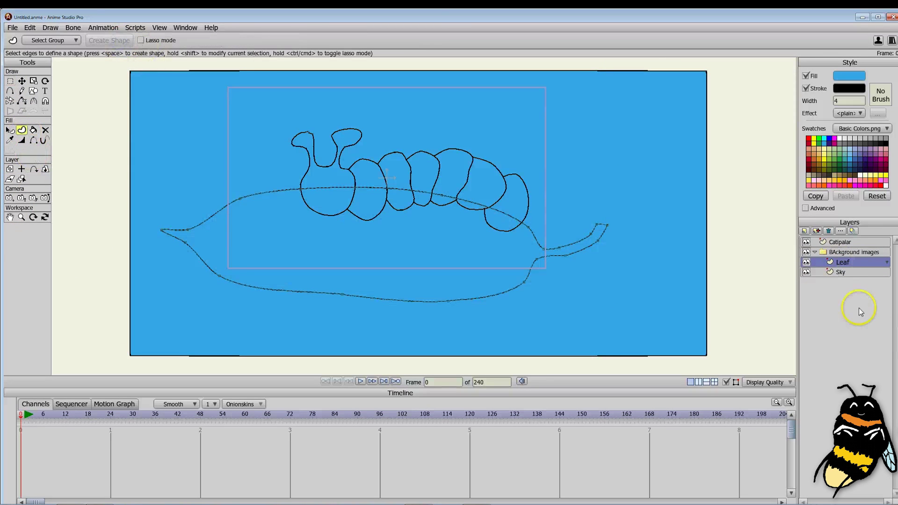
Step: Fill the leaf on the Leaf layer with green
{"action": "left_click", "coordinate": [844, 266]}
{"action": "left_click", "coordinate": [837, 264]}
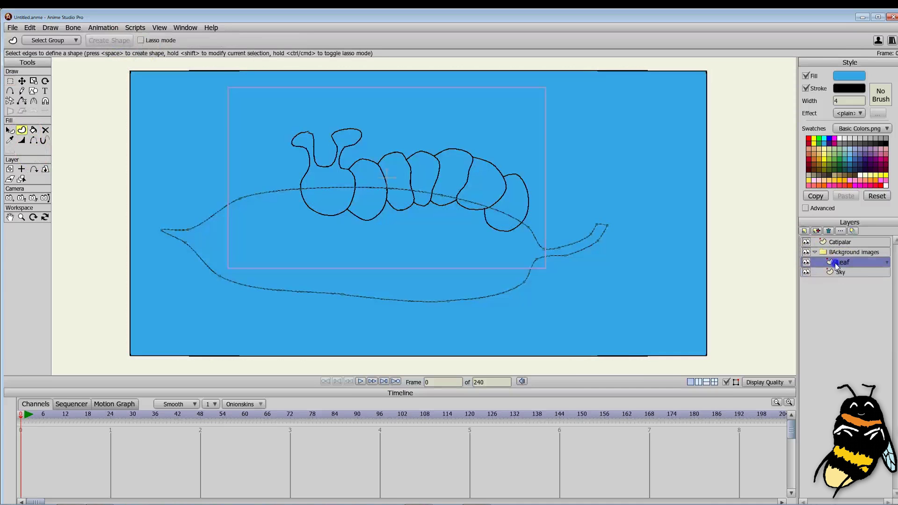
{"action": "left_click", "coordinate": [34, 130]}
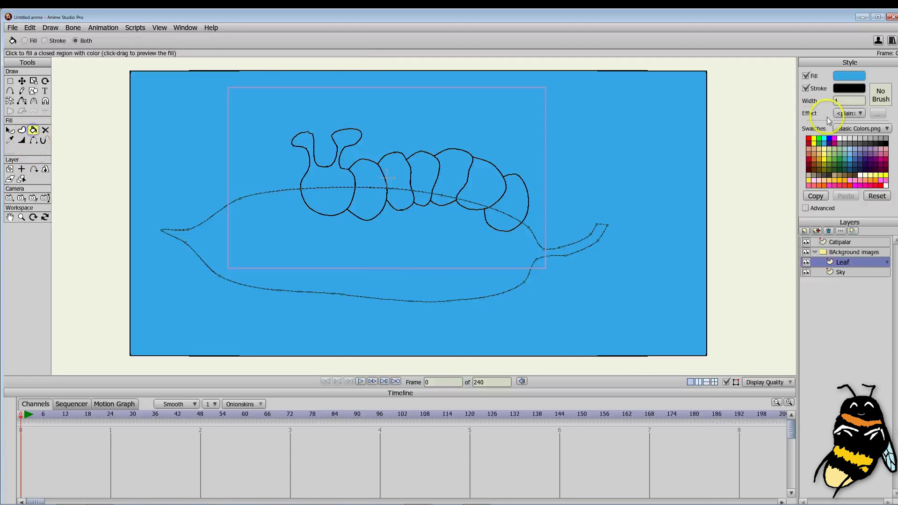
{"action": "left_click", "coordinate": [835, 156]}
{"action": "left_click", "coordinate": [498, 248]}
Step: Fill the caterpillar's head and all six body segments on the Catipalar layer with red
{"action": "left_click", "coordinate": [888, 260]}
{"action": "left_click", "coordinate": [862, 242]}
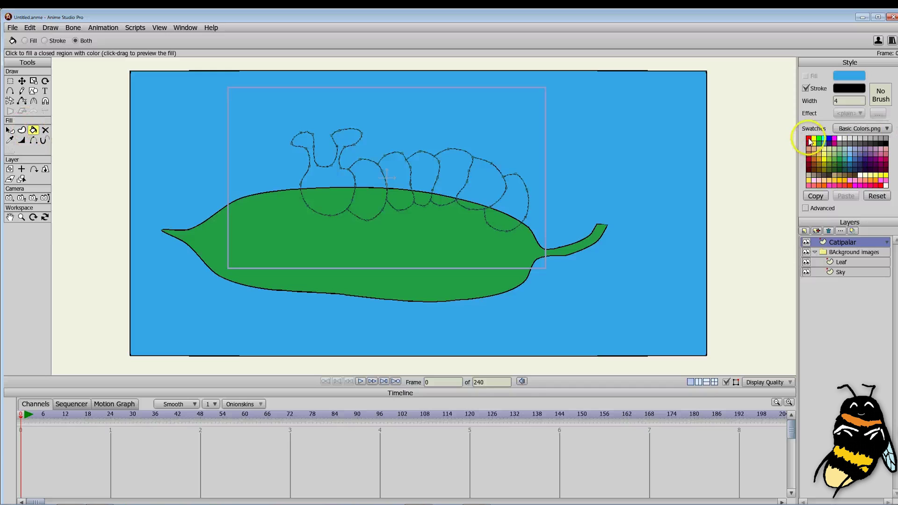
{"action": "left_click", "coordinate": [343, 191]}
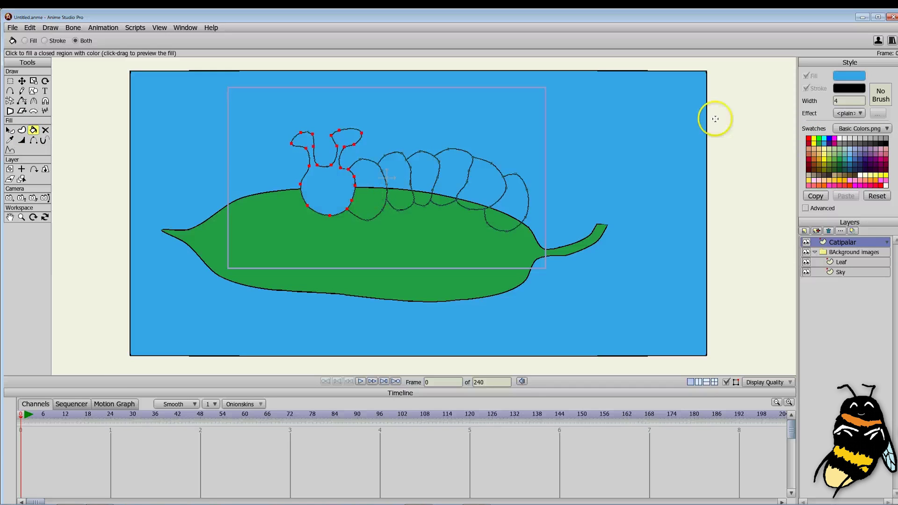
{"action": "left_click", "coordinate": [809, 139]}
{"action": "left_click", "coordinate": [314, 187]}
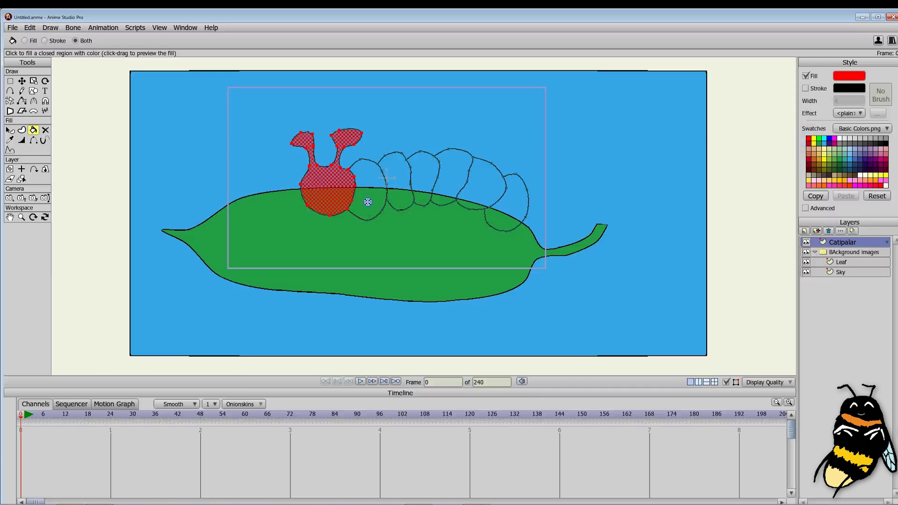
{"action": "left_click", "coordinate": [368, 202]}
{"action": "left_click", "coordinate": [397, 179]}
{"action": "left_click", "coordinate": [424, 177]}
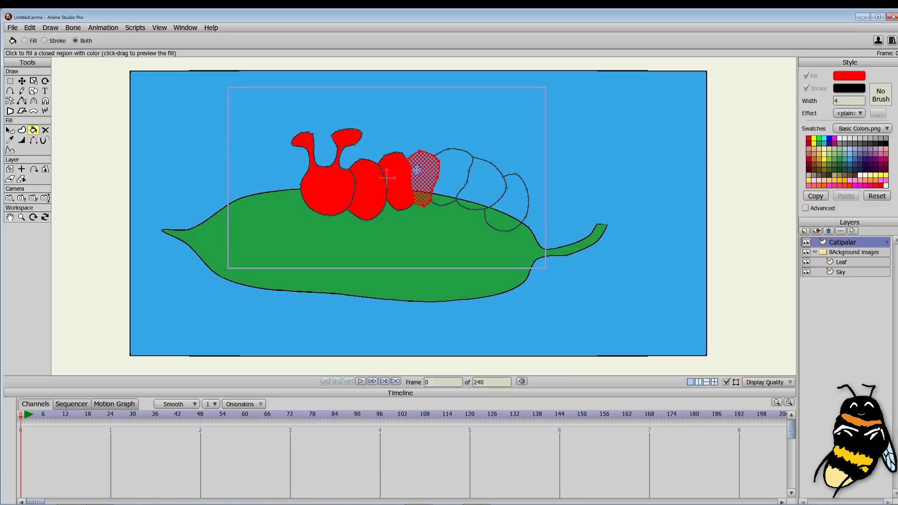
{"action": "left_click", "coordinate": [453, 176]}
{"action": "left_click", "coordinate": [484, 184]}
{"action": "left_click", "coordinate": [503, 206]}
Step: Add a vector layer named "left eye" above the Catipalar layer
{"action": "scroll", "coordinate": [374, 194], "scroll_direction": "down", "scroll_amount": 2}
{"action": "scroll", "coordinate": [378, 196], "scroll_direction": "up", "scroll_amount": 5}
{"action": "scroll", "coordinate": [307, 168], "scroll_direction": "up", "scroll_amount": 4}
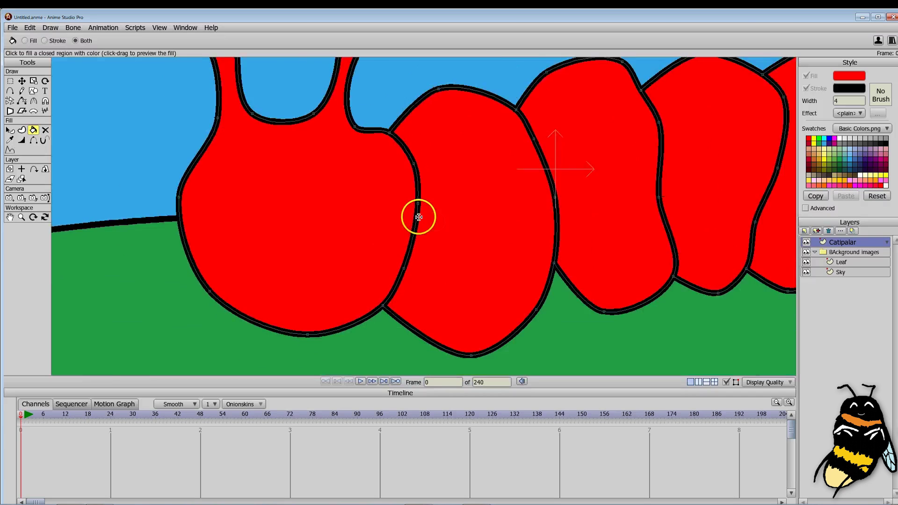
{"action": "left_click", "coordinate": [804, 231]}
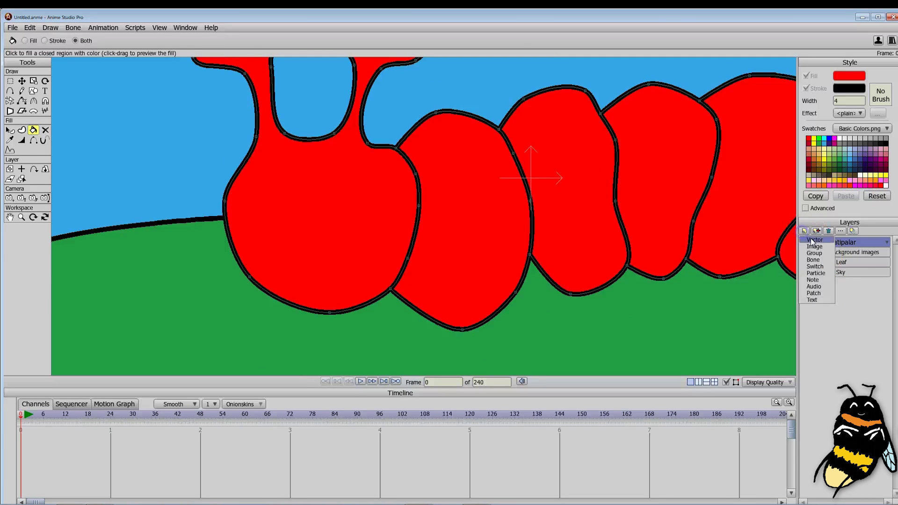
{"action": "left_click", "coordinate": [816, 236]}
{"action": "type", "text": "left eye"}
{"action": "key", "text": "Return"}
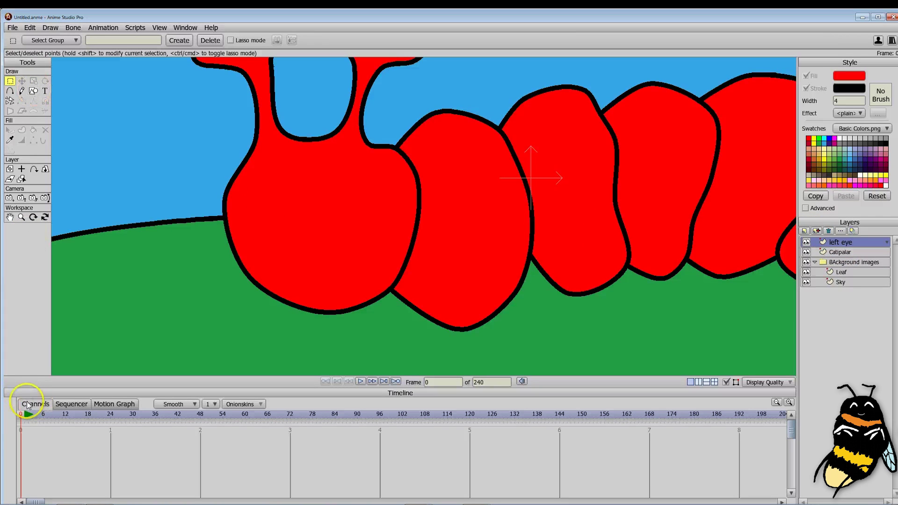
Step: Maximize the application window
{"action": "left_click_drag", "start_coordinate": [4, 384], "coordinate": [124, 405]}
{"action": "double_click", "coordinate": [341, 17]}
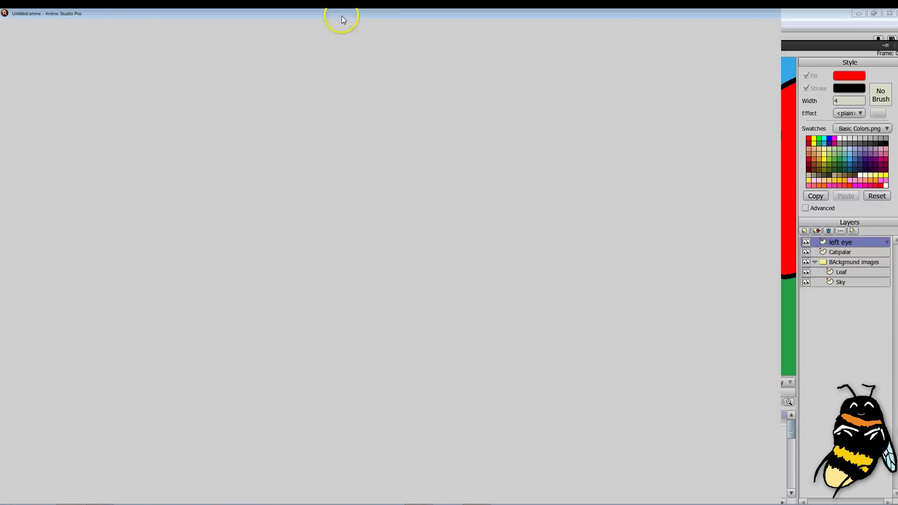
{"action": "scroll", "coordinate": [201, 175], "scroll_direction": "down", "scroll_amount": 2}
{"action": "scroll", "coordinate": [200, 175], "scroll_direction": "up", "scroll_amount": 1}
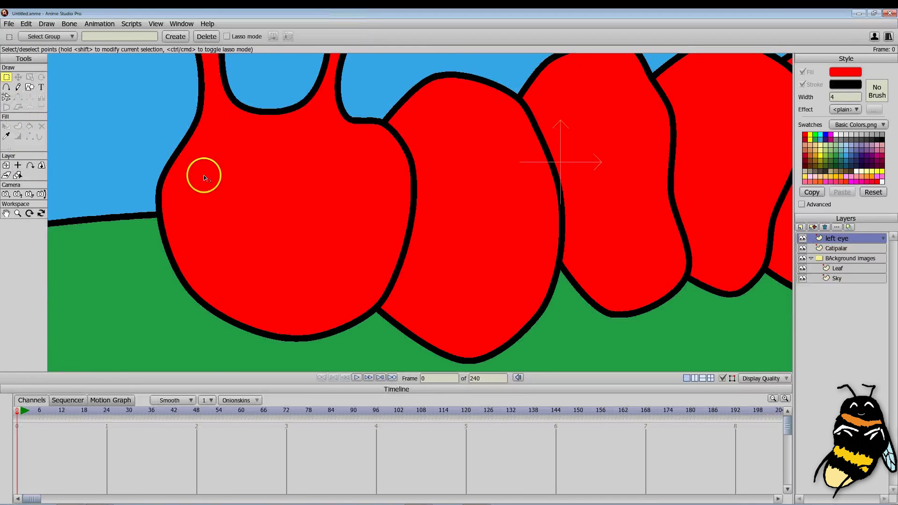
Step: Draw a white oval eye with a black pupil on the left eye layer, beside the head's edge nearest the body
{"action": "scroll", "coordinate": [520, 224], "scroll_direction": "down", "scroll_amount": 2}
{"action": "left_click", "coordinate": [29, 85]}
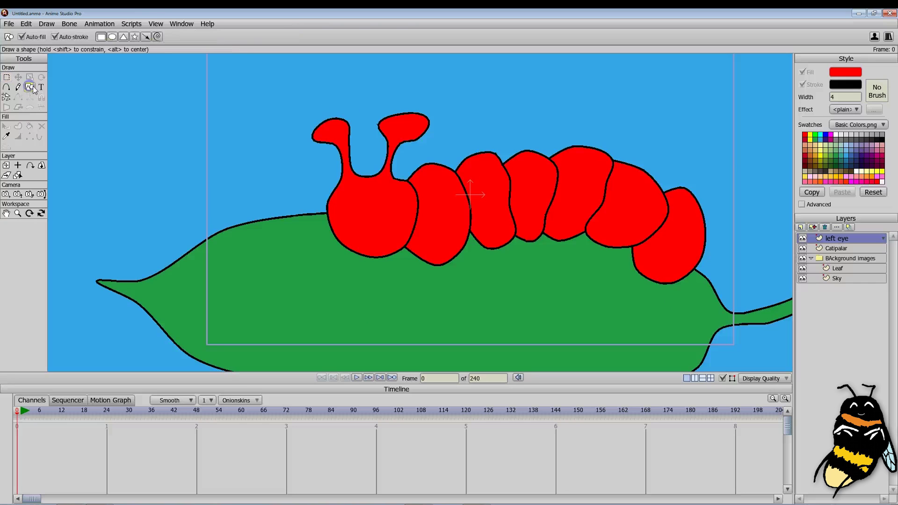
{"action": "left_click", "coordinate": [113, 37]}
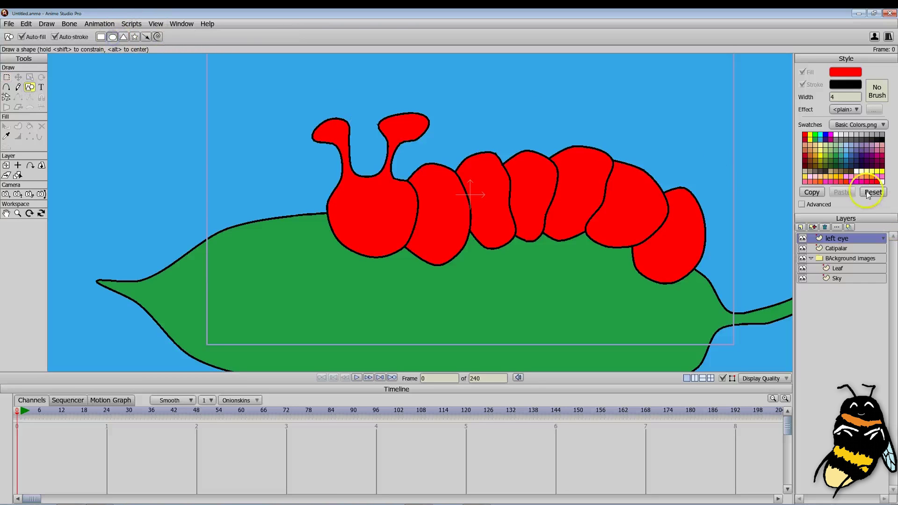
{"action": "left_click", "coordinate": [854, 172]}
{"action": "scroll", "coordinate": [380, 195], "scroll_direction": "up", "scroll_amount": 2}
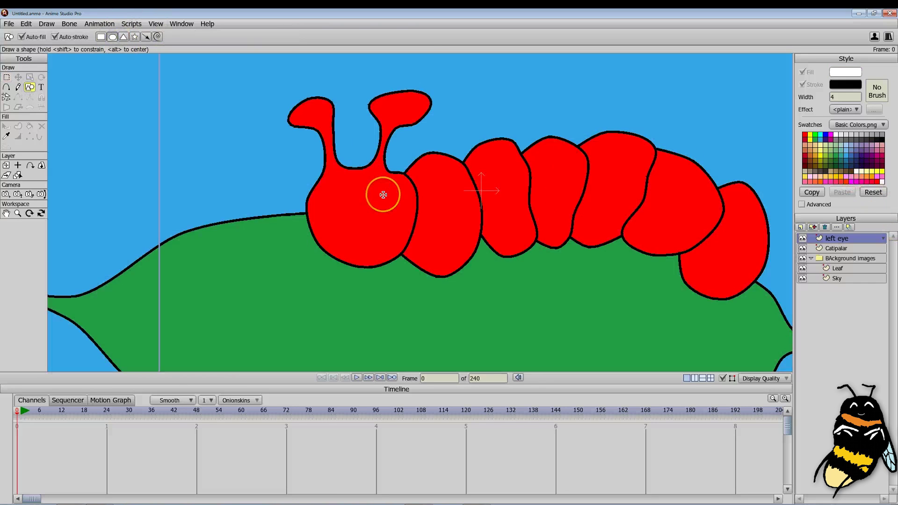
{"action": "scroll", "coordinate": [381, 186], "scroll_direction": "up", "scroll_amount": 2}
{"action": "mouse_move", "coordinate": [321, 153]}
{"action": "left_mouse_down"}
{"action": "mouse_move", "coordinate": [350, 210]}
{"action": "mouse_move", "coordinate": [385, 226]}
{"action": "left_mouse_up"}
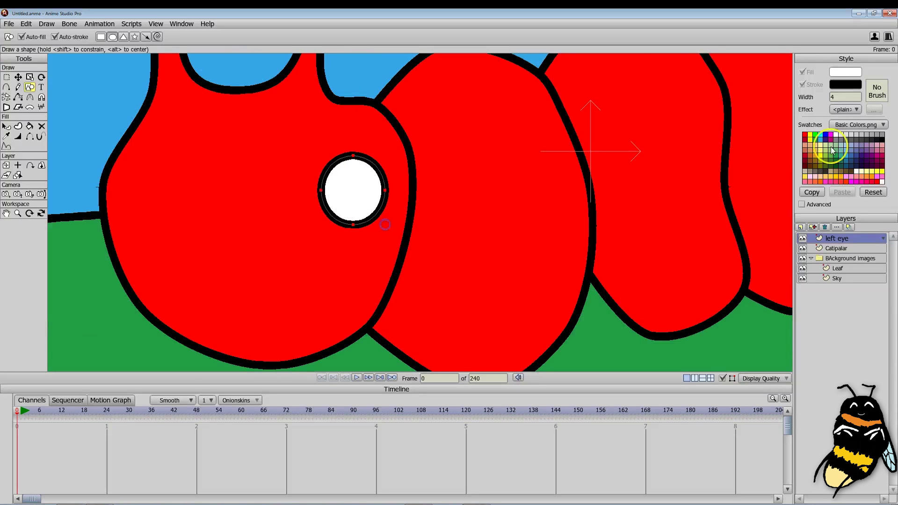
{"action": "left_click", "coordinate": [880, 140]}
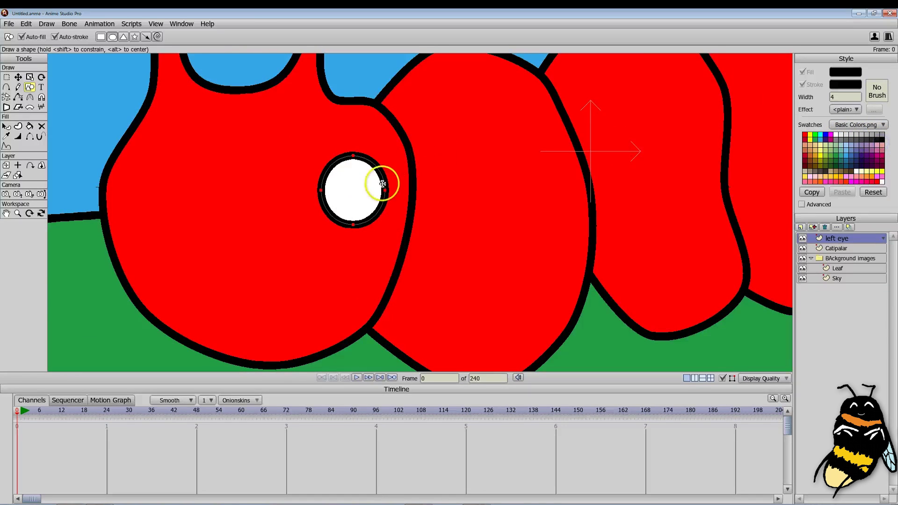
{"action": "left_click_drag", "start_coordinate": [340, 176], "coordinate": [363, 198]}
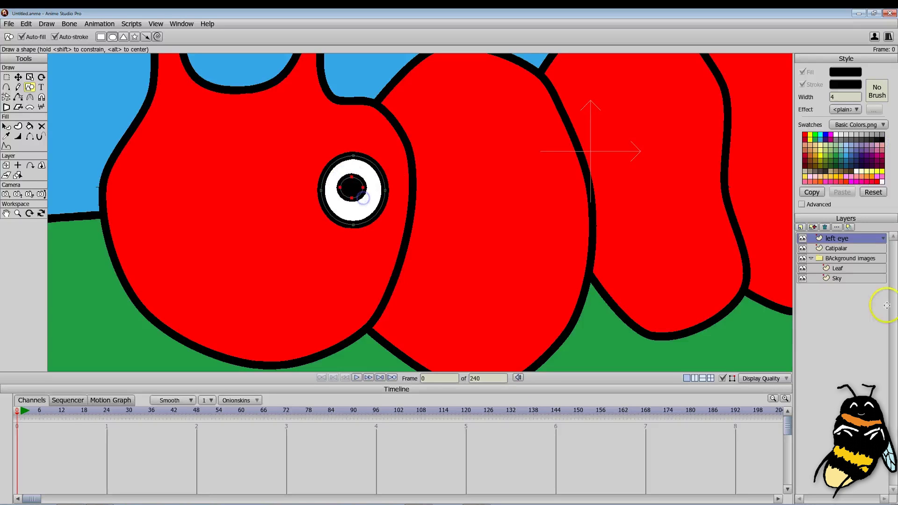
Step: Duplicate the left eye layer as "right eye" and move the copy across to the opposite edge of the head
{"action": "left_click", "coordinate": [812, 229]}
{"action": "double_click", "coordinate": [869, 242]}
{"action": "type", "text": "right eye"}
{"action": "key", "text": "Return"}
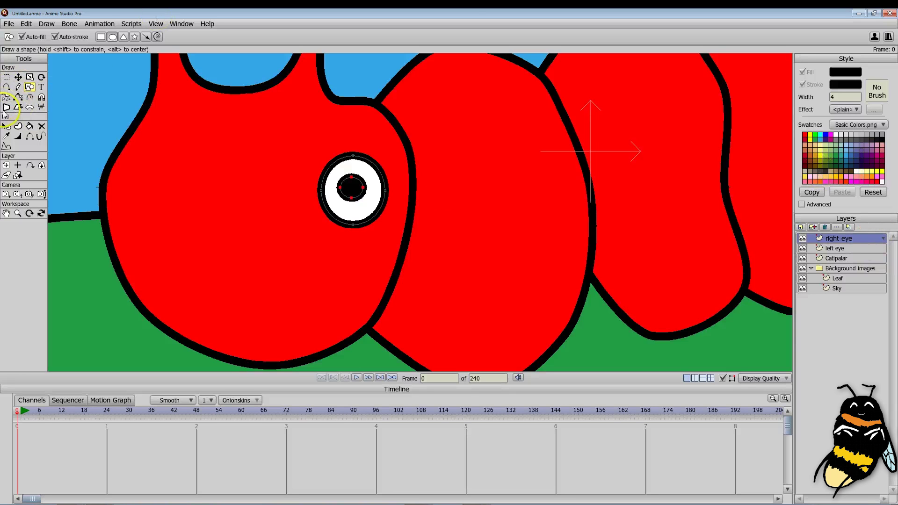
{"action": "left_click", "coordinate": [6, 165]}
{"action": "left_click_drag", "start_coordinate": [321, 195], "coordinate": [118, 183]}
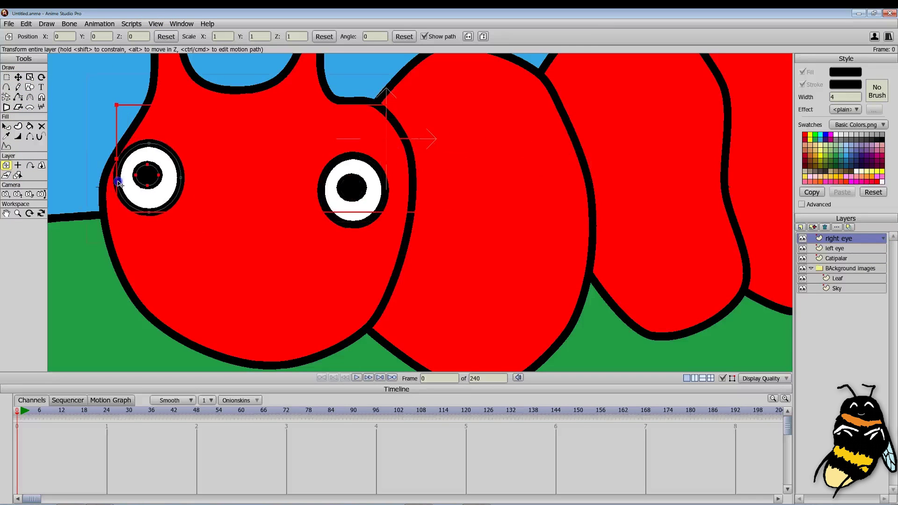
Step: Add a vector layer named "mouth" above the right eye layer
{"action": "left_click", "coordinate": [813, 227]}
{"action": "left_click", "coordinate": [891, 310]}
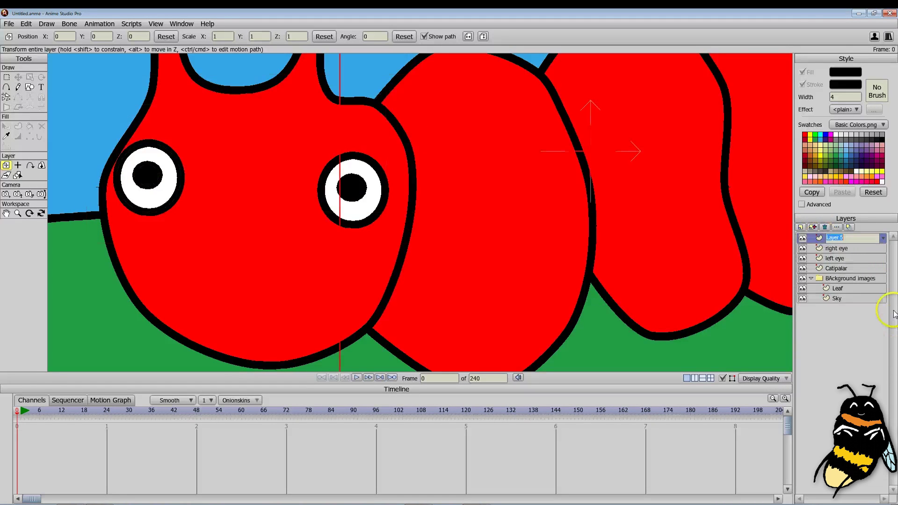
{"action": "type", "text": "mouth"}
{"action": "key", "text": "Return"}
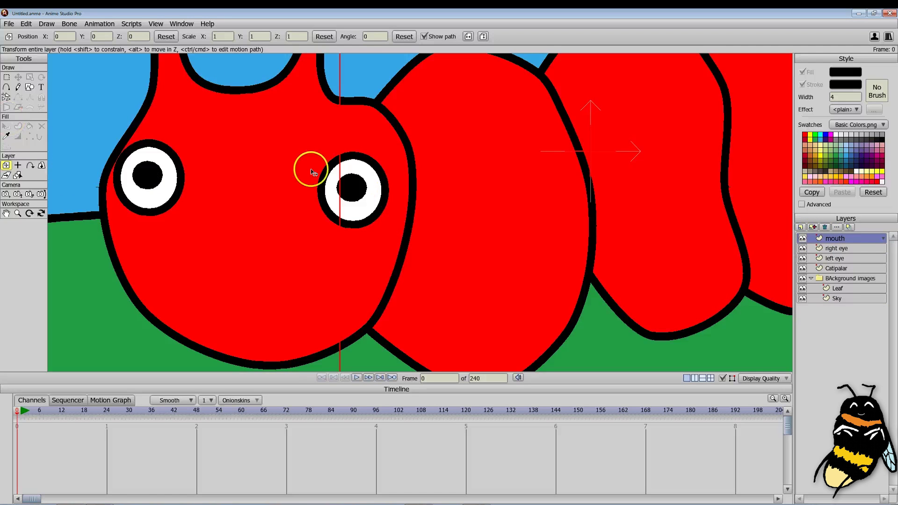
Step: Draw a curved smile line across the lower part of the head on the mouth layer
{"action": "scroll", "coordinate": [308, 170], "scroll_direction": "up", "scroll_amount": 2}
{"action": "scroll", "coordinate": [309, 169], "scroll_direction": "down", "scroll_amount": 5}
{"action": "scroll", "coordinate": [247, 166], "scroll_direction": "up", "scroll_amount": 4}
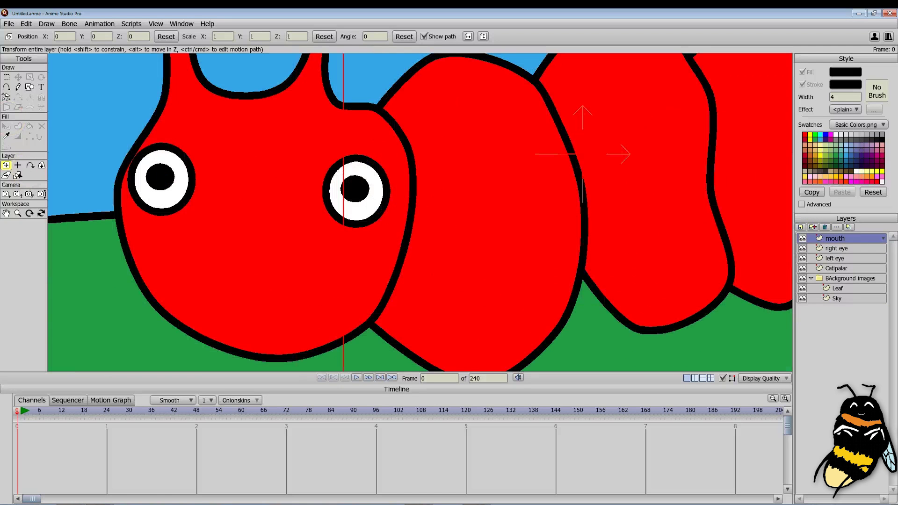
{"action": "left_click", "coordinate": [6, 87]}
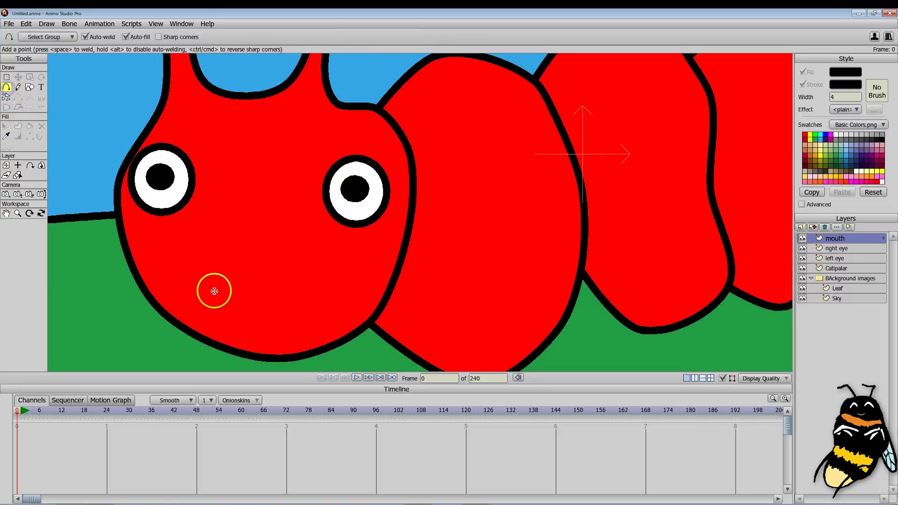
{"action": "left_click_drag", "start_coordinate": [184, 263], "coordinate": [194, 280]}
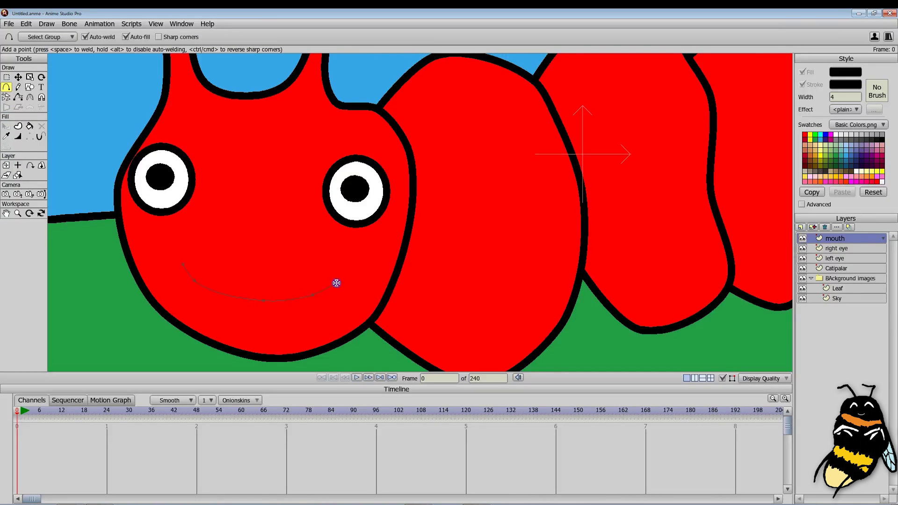
Step: Create a shape from all the points on the left eye layer
{"action": "left_click", "coordinate": [837, 258]}
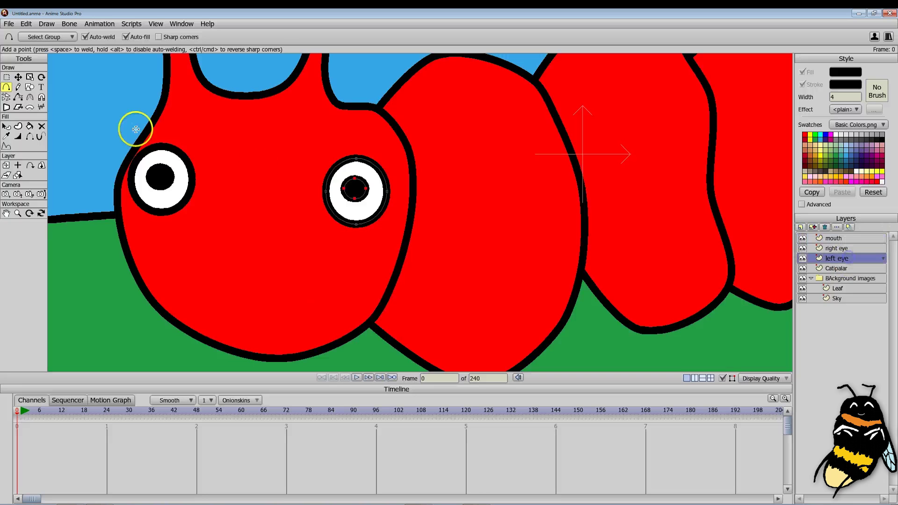
{"action": "left_click", "coordinate": [6, 77]}
{"action": "left_click", "coordinate": [353, 165]}
{"action": "left_click", "coordinate": [164, 105]}
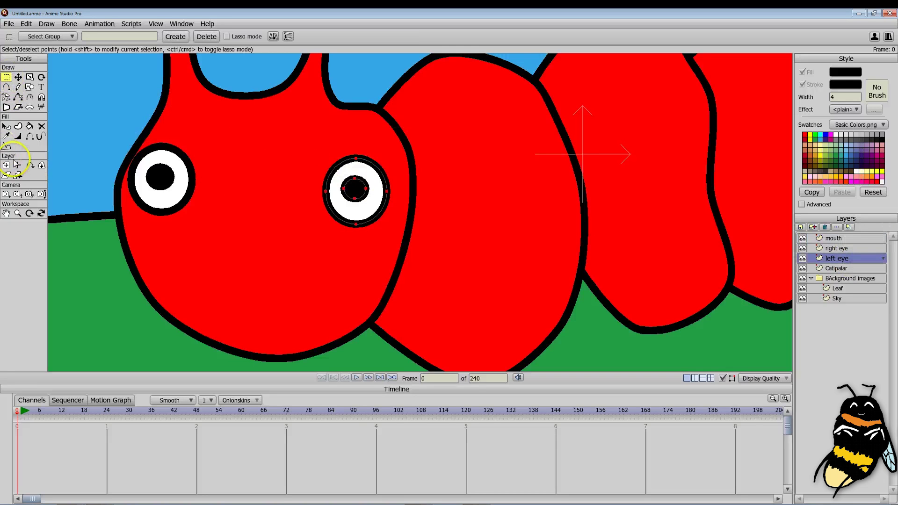
{"action": "left_click", "coordinate": [17, 126]}
{"action": "left_click", "coordinate": [104, 37]}
{"action": "left_click", "coordinate": [732, 194]}
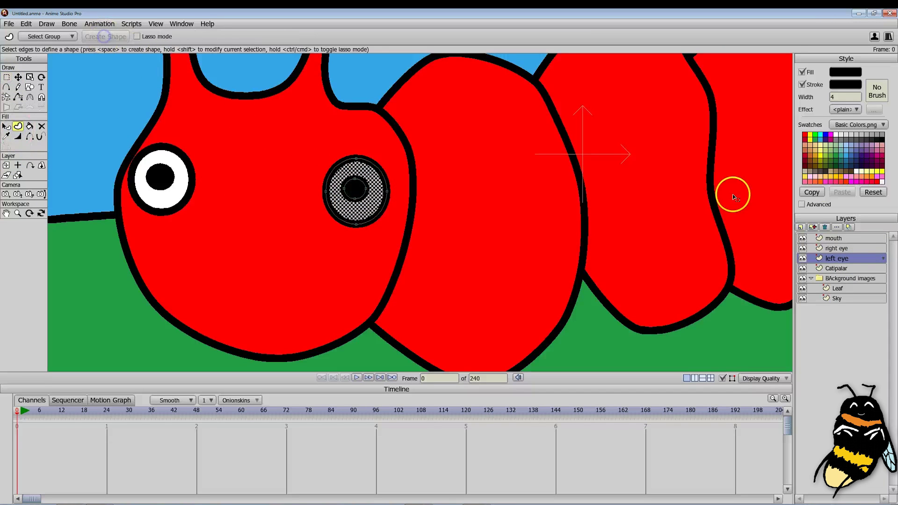
Step: Set the new left eye shape's fill to white
{"action": "left_click", "coordinate": [853, 250]}
{"action": "left_click", "coordinate": [331, 244]}
{"action": "left_click", "coordinate": [837, 258]}
{"action": "left_click", "coordinate": [731, 116]}
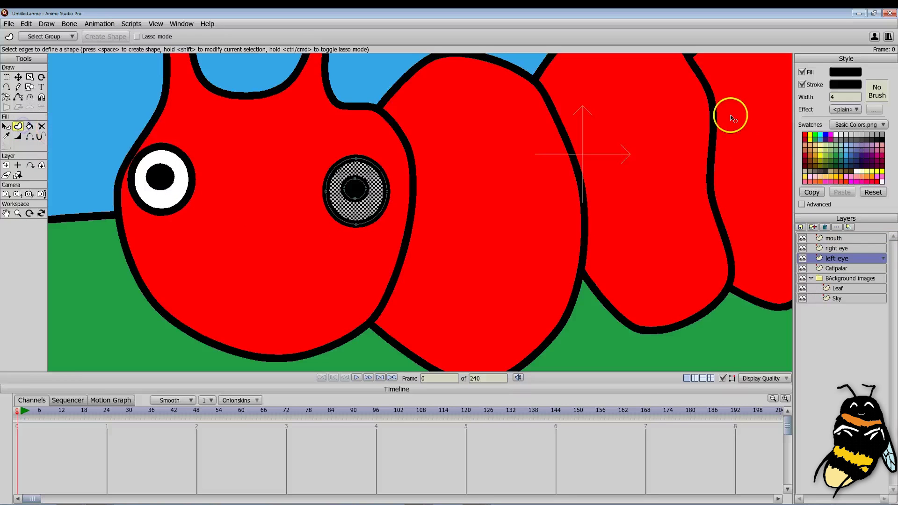
{"action": "left_click", "coordinate": [834, 136]}
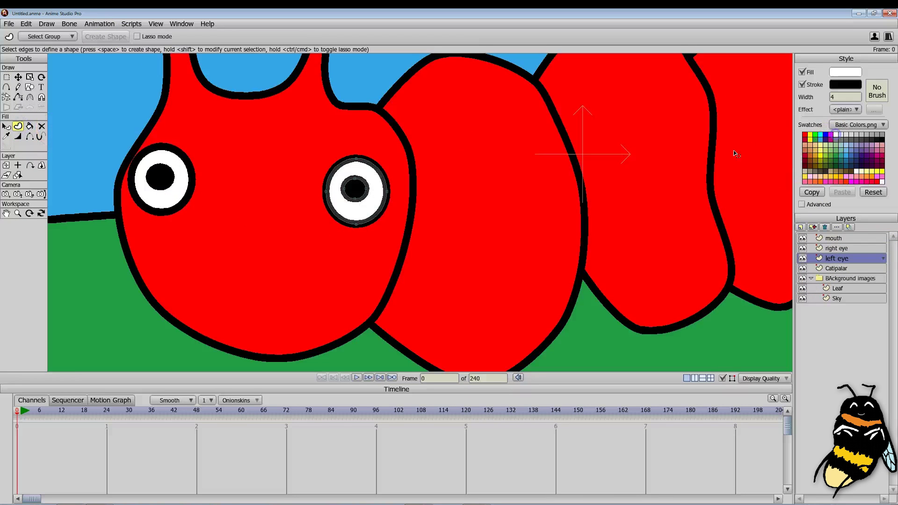
Step: Create a white-filled shape with black stroke from all the points on the right eye layer
{"action": "left_click", "coordinate": [837, 248]}
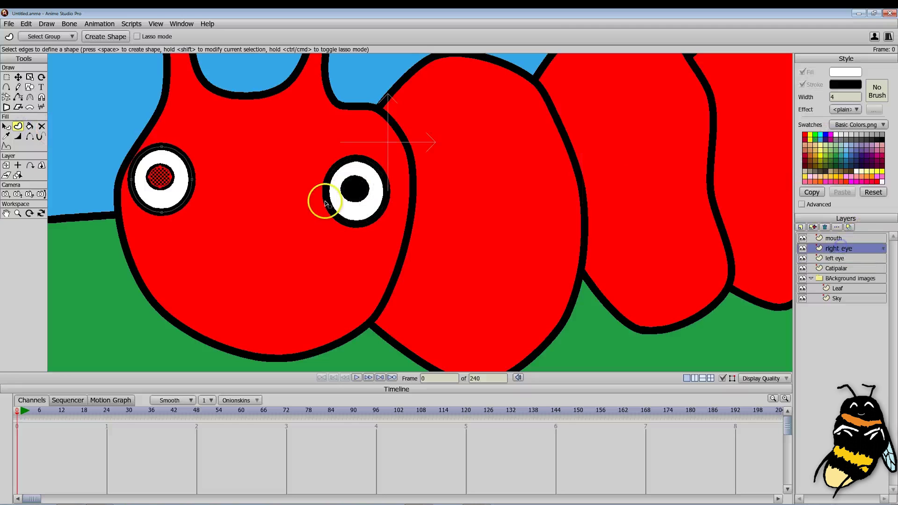
{"action": "left_click", "coordinate": [7, 77]}
{"action": "left_click", "coordinate": [143, 150]}
{"action": "key", "text": "ctrl+a"}
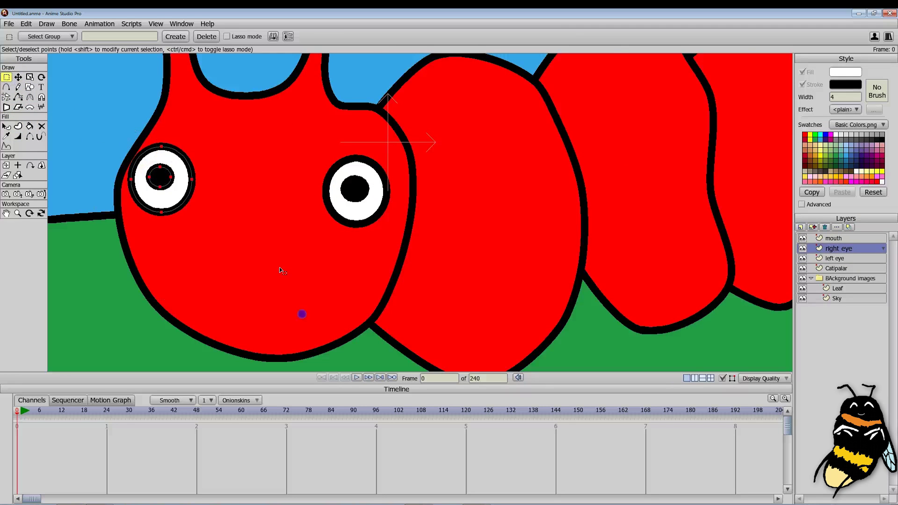
{"action": "left_click", "coordinate": [18, 127]}
{"action": "left_click", "coordinate": [96, 37]}
{"action": "left_click", "coordinate": [826, 251]}
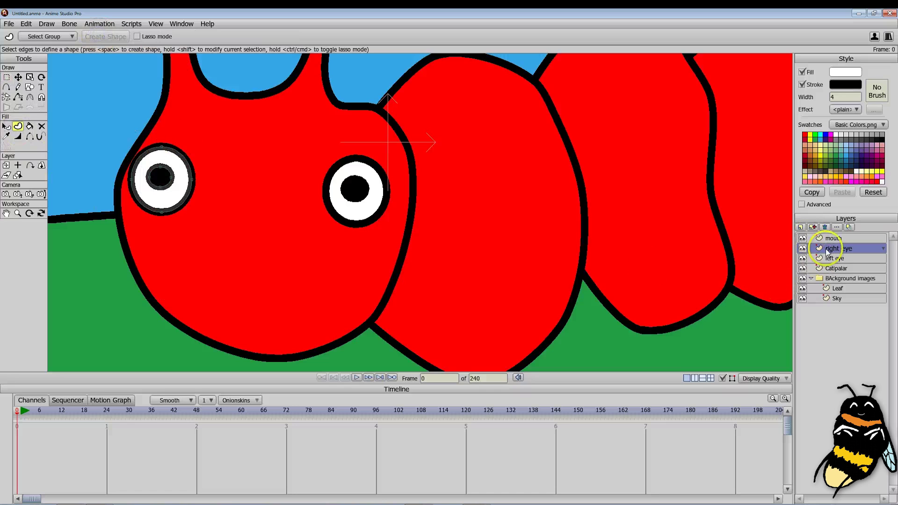
Step: Turn the smile curve on the mouth layer into a visible black stroke of width 4
{"action": "left_click", "coordinate": [833, 239]}
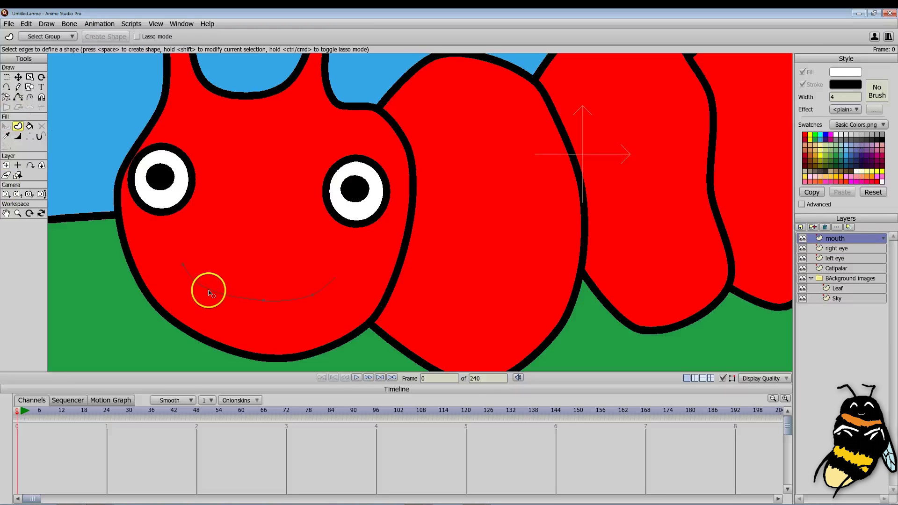
{"action": "left_click", "coordinate": [879, 139]}
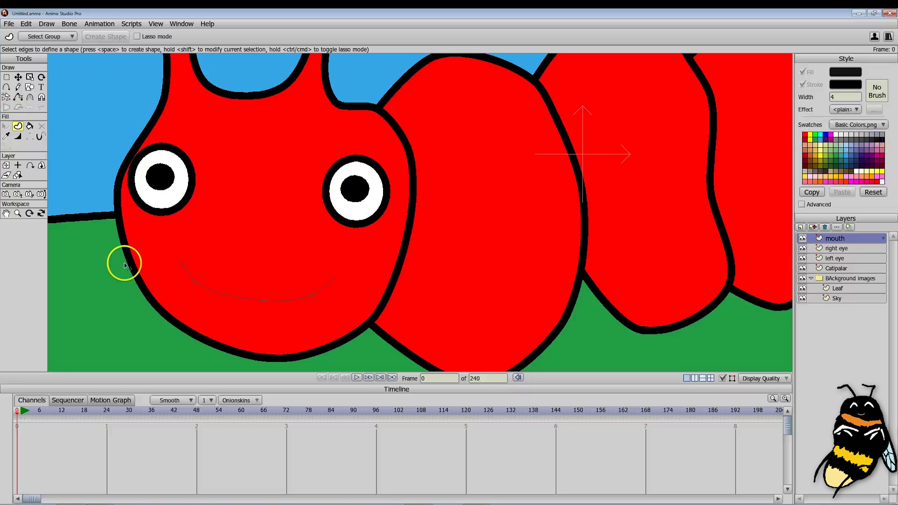
{"action": "left_click", "coordinate": [234, 299]}
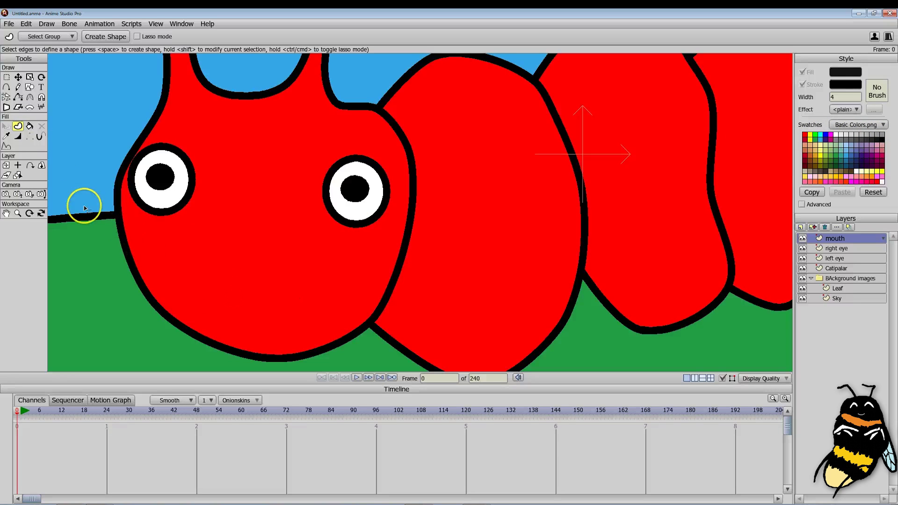
{"action": "left_click", "coordinate": [6, 77]}
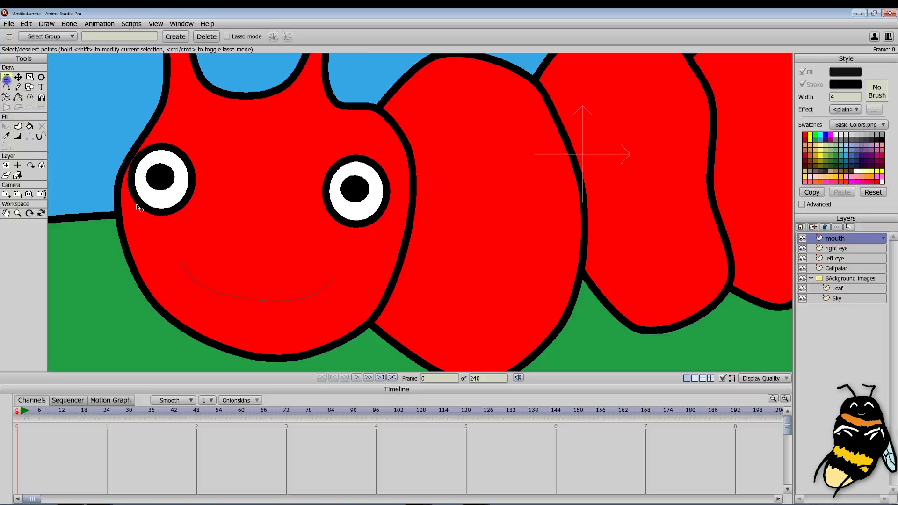
{"action": "left_click_drag", "start_coordinate": [179, 243], "coordinate": [482, 369]}
{"action": "left_click", "coordinate": [6, 146]}
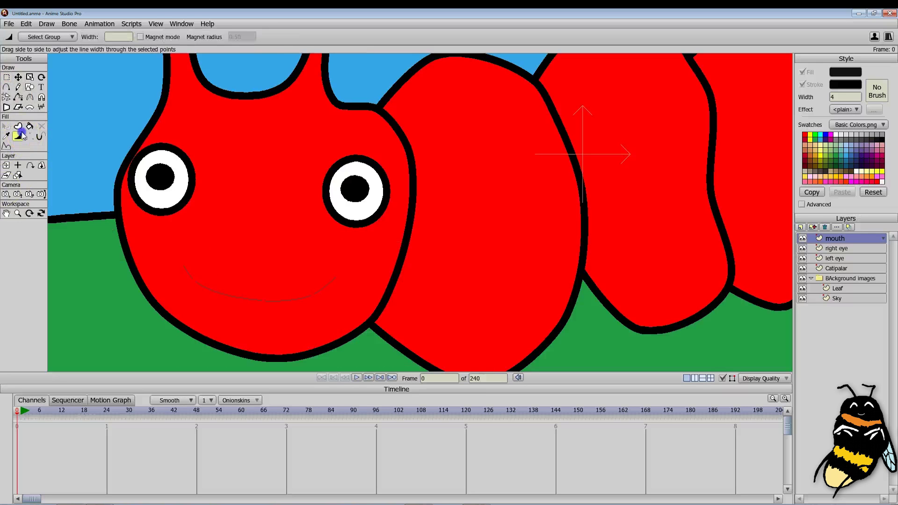
{"action": "left_click", "coordinate": [17, 126]}
{"action": "left_click", "coordinate": [96, 38]}
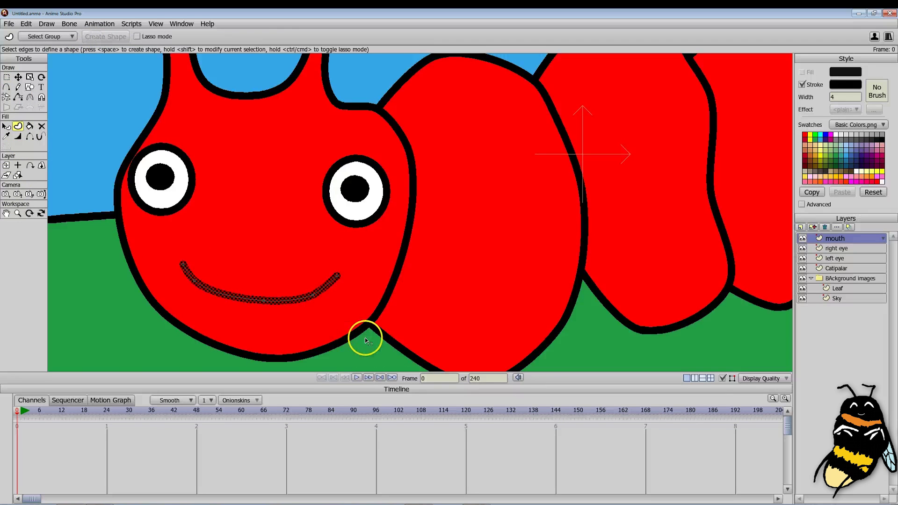
Step: Examine the whole composition of caterpillar, leaf and sky, including the Sky layer
{"action": "key", "text": "ctrl+r"}
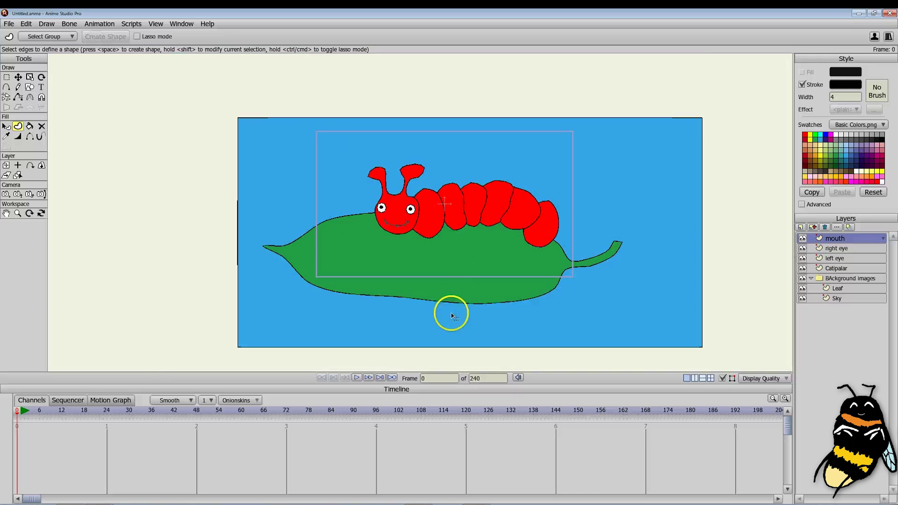
{"action": "scroll", "coordinate": [399, 288], "scroll_direction": "up", "scroll_amount": 5}
{"action": "scroll", "coordinate": [399, 288], "scroll_direction": "down", "scroll_amount": 3}
{"action": "scroll", "coordinate": [399, 288], "scroll_direction": "up", "scroll_amount": 2}
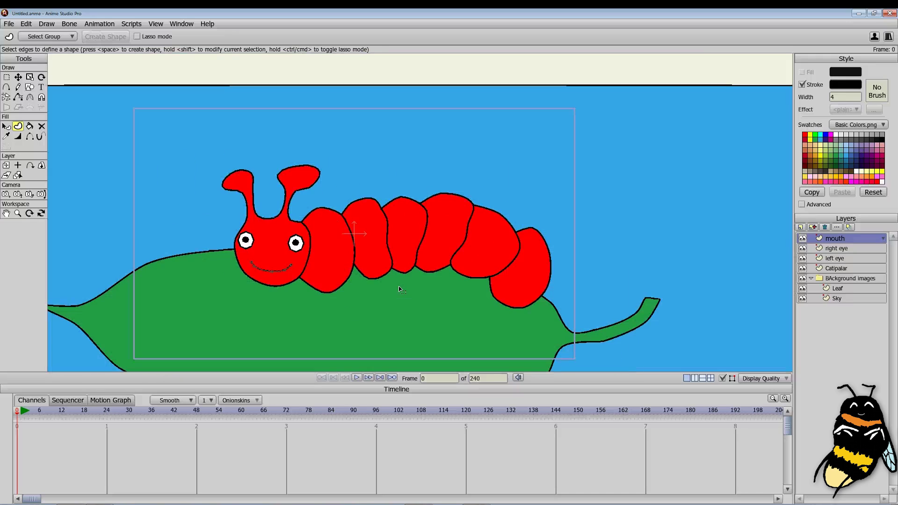
{"action": "left_click", "coordinate": [829, 298]}
{"action": "scroll", "coordinate": [521, 304], "scroll_direction": "down", "scroll_amount": 3}
{"action": "scroll", "coordinate": [521, 305], "scroll_direction": "up", "scroll_amount": 5}
{"action": "scroll", "coordinate": [538, 196], "scroll_direction": "up", "scroll_amount": 2}
{"action": "left_click_drag", "start_coordinate": [511, 180], "coordinate": [457, 250]}
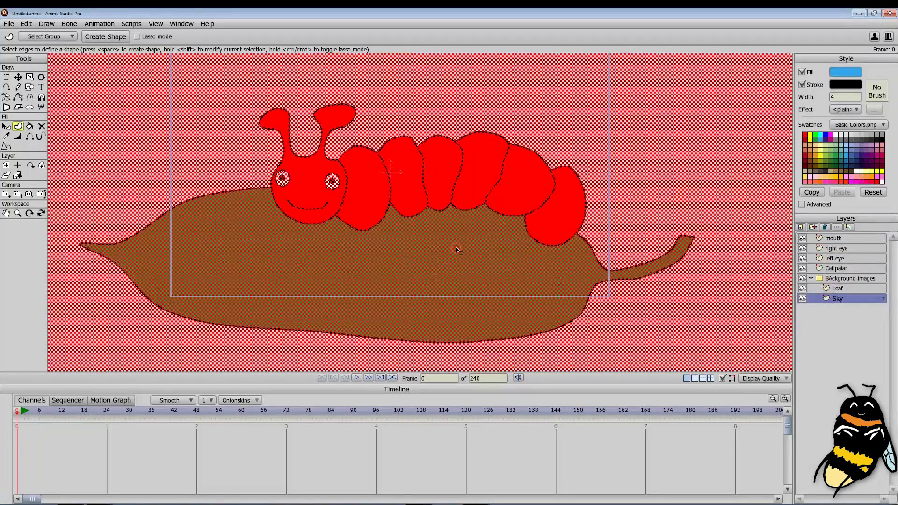
Step: Move the Leaf layer down below the caterpillar, to about X 0.34, Y -0.56
{"action": "left_click", "coordinate": [828, 288]}
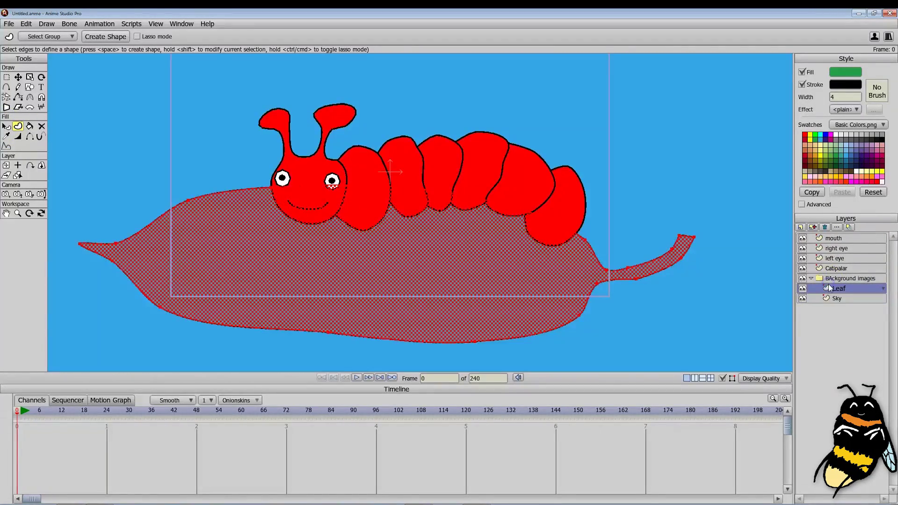
{"action": "scroll", "coordinate": [482, 240], "scroll_direction": "down", "scroll_amount": 2}
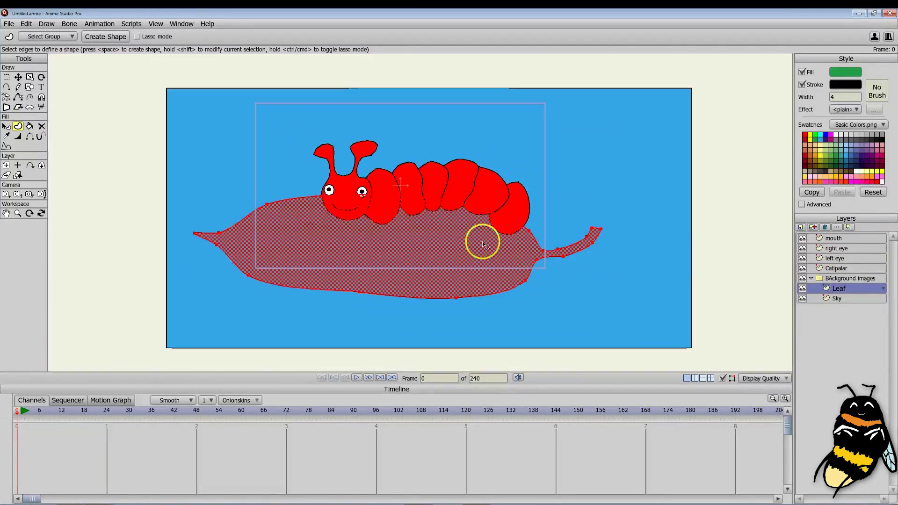
{"action": "left_click", "coordinate": [6, 165]}
{"action": "left_click_drag", "start_coordinate": [373, 248], "coordinate": [437, 243]}
{"action": "scroll", "coordinate": [448, 244], "scroll_direction": "down", "scroll_amount": 2}
{"action": "scroll", "coordinate": [445, 245], "scroll_direction": "up", "scroll_amount": 1}
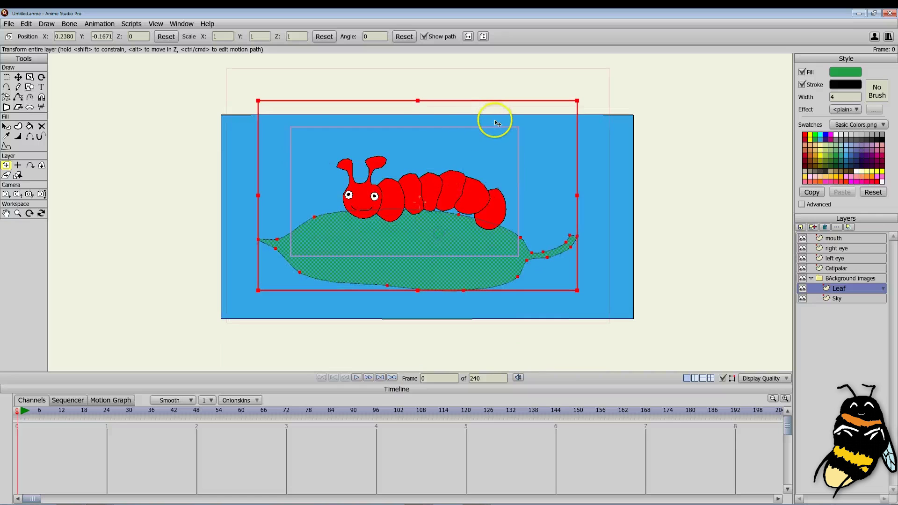
{"action": "left_click_drag", "start_coordinate": [304, 202], "coordinate": [300, 226]}
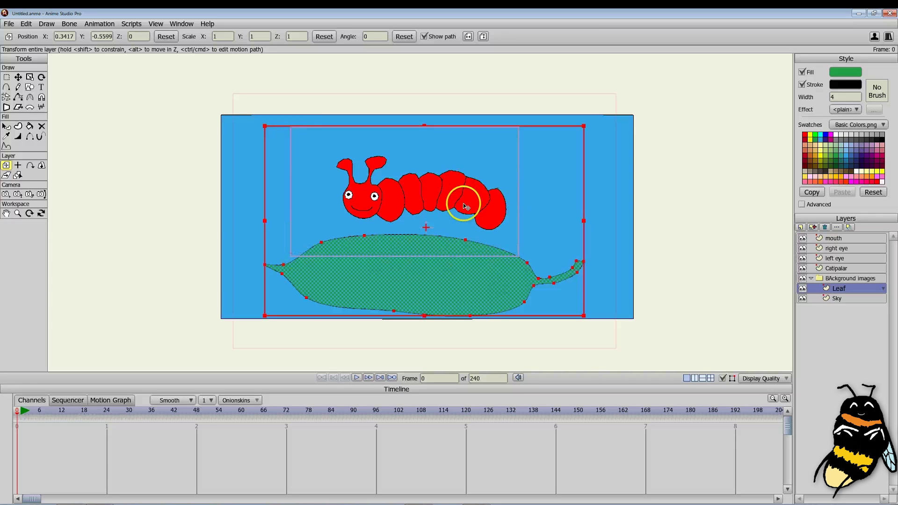
Step: Scale the Leaf layer down and shift it sideways so it lies just beneath the caterpillar
{"action": "scroll", "coordinate": [463, 207], "scroll_direction": "up", "scroll_amount": 1}
{"action": "left_click_drag", "start_coordinate": [600, 326], "coordinate": [559, 292]}
{"action": "left_click_drag", "start_coordinate": [423, 279], "coordinate": [395, 274]}
Step: Select the Catipalar, left eye, right eye and mouth layers together and scale them down to about 0.4766
{"action": "left_click", "coordinate": [837, 268]}
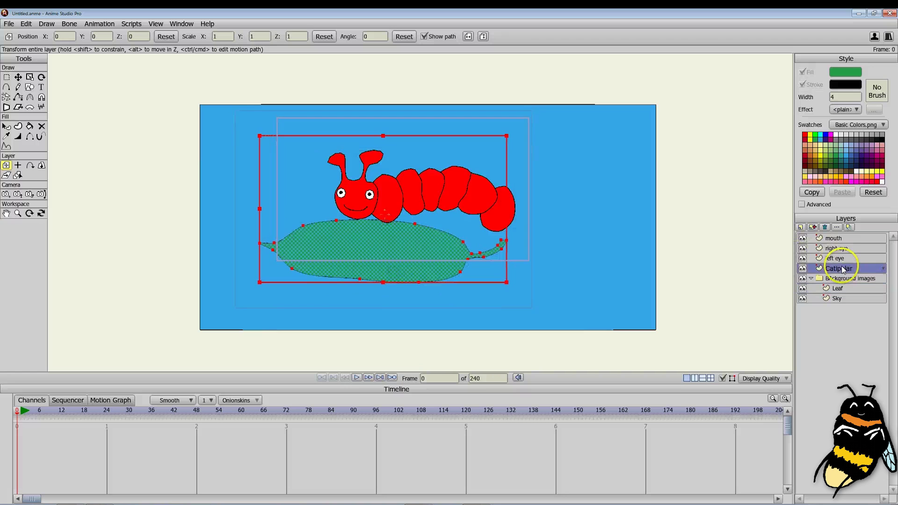
{"action": "scroll", "coordinate": [427, 210], "scroll_direction": "down", "scroll_amount": 2}
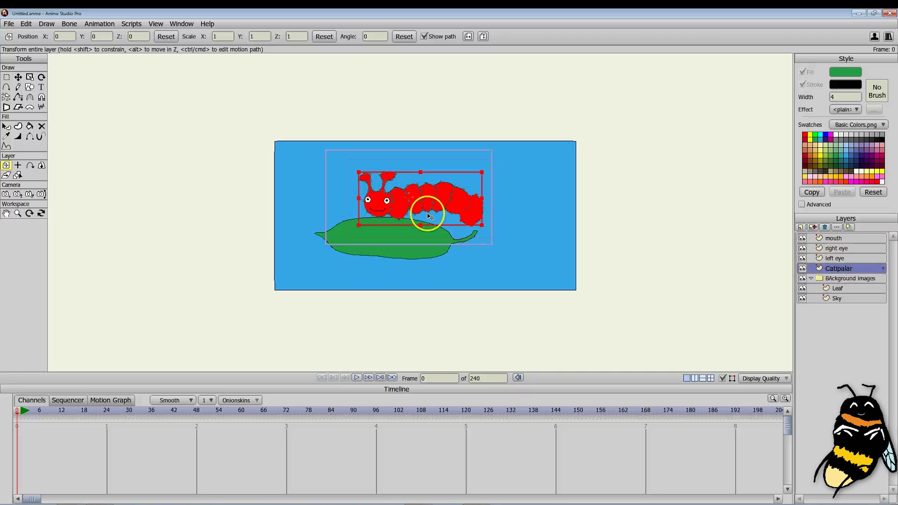
{"action": "left_click", "coordinate": [833, 247], "text": "shift"}
{"action": "left_click", "coordinate": [833, 238], "text": "shift"}
{"action": "scroll", "coordinate": [464, 249], "scroll_direction": "up", "scroll_amount": 1}
{"action": "scroll", "coordinate": [463, 249], "scroll_direction": "up", "scroll_amount": 1}
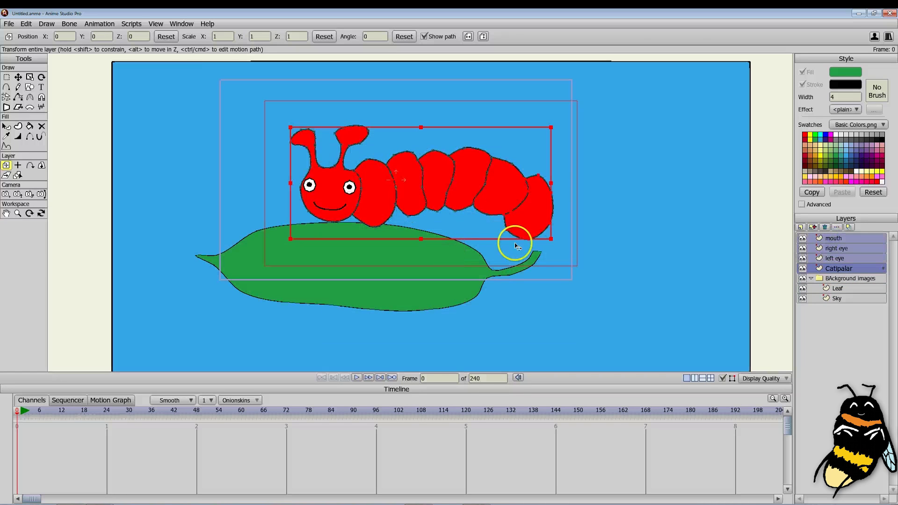
{"action": "left_click_drag", "start_coordinate": [551, 240], "coordinate": [482, 203]}
Step: Move the four caterpillar layers onto the leaf at about X -0.4755, Y -0.3782, and place the stray right eye back on the head
{"action": "scroll", "coordinate": [235, 194], "scroll_direction": "up", "scroll_amount": 1}
{"action": "scroll", "coordinate": [262, 192], "scroll_direction": "up", "scroll_amount": 2}
{"action": "left_click_drag", "start_coordinate": [291, 192], "coordinate": [375, 191]}
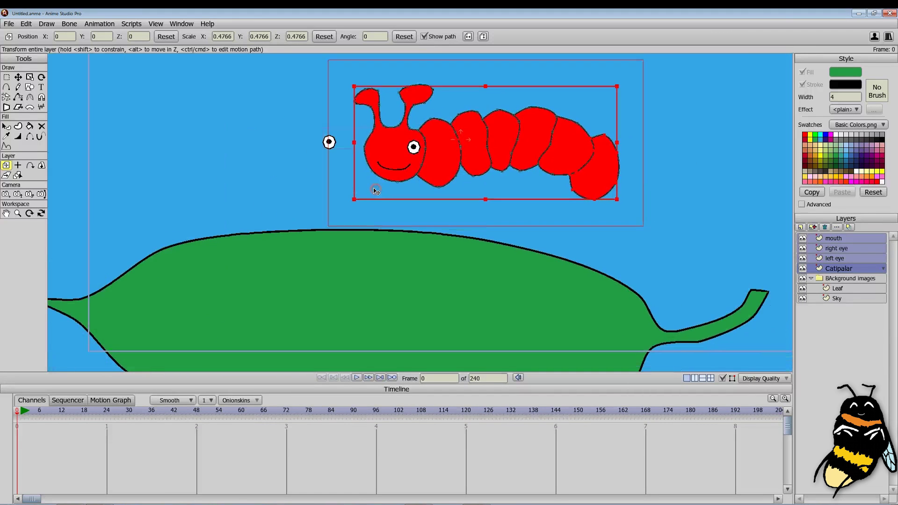
{"action": "left_click_drag", "start_coordinate": [430, 140], "coordinate": [333, 220]}
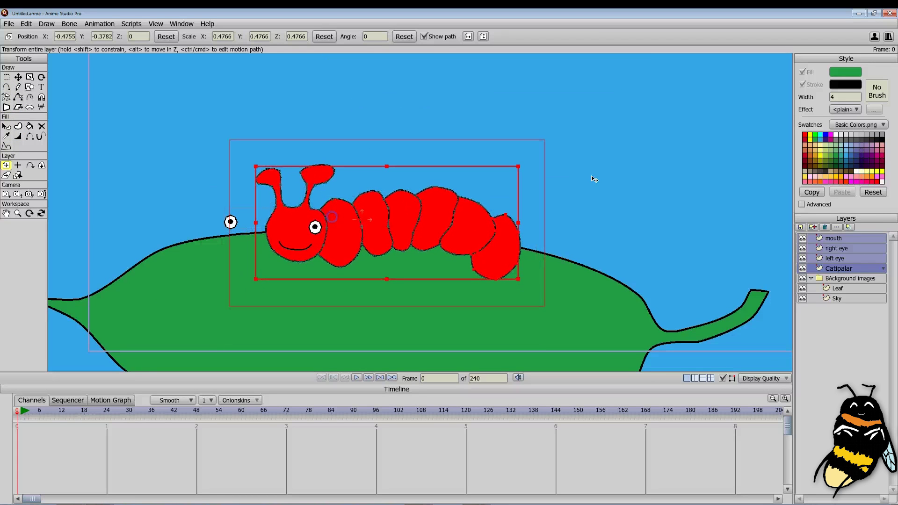
{"action": "left_click", "coordinate": [847, 249]}
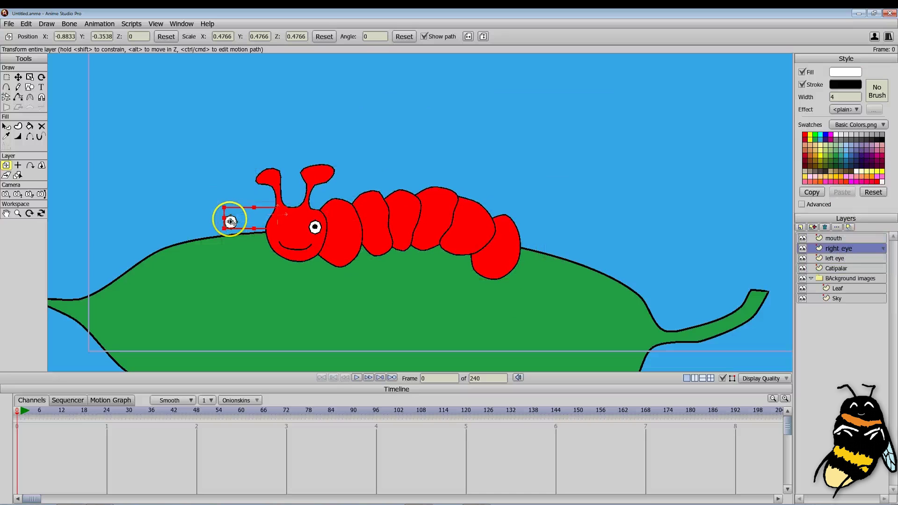
{"action": "left_click_drag", "start_coordinate": [252, 226], "coordinate": [277, 226]}
Step: Add a group layer above the mouth layer and name it Catapillar
{"action": "left_click", "coordinate": [839, 238]}
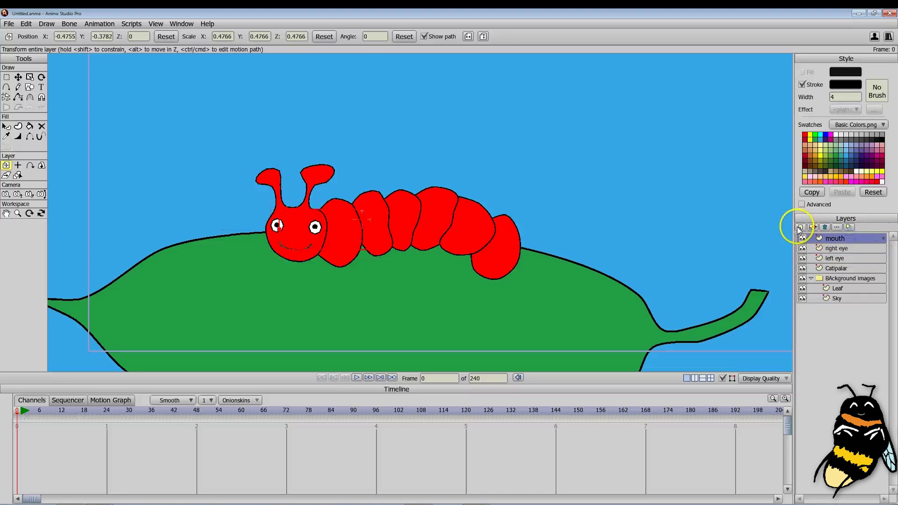
{"action": "left_click", "coordinate": [800, 228]}
{"action": "left_click", "coordinate": [816, 247]}
{"action": "double_click", "coordinate": [841, 238]}
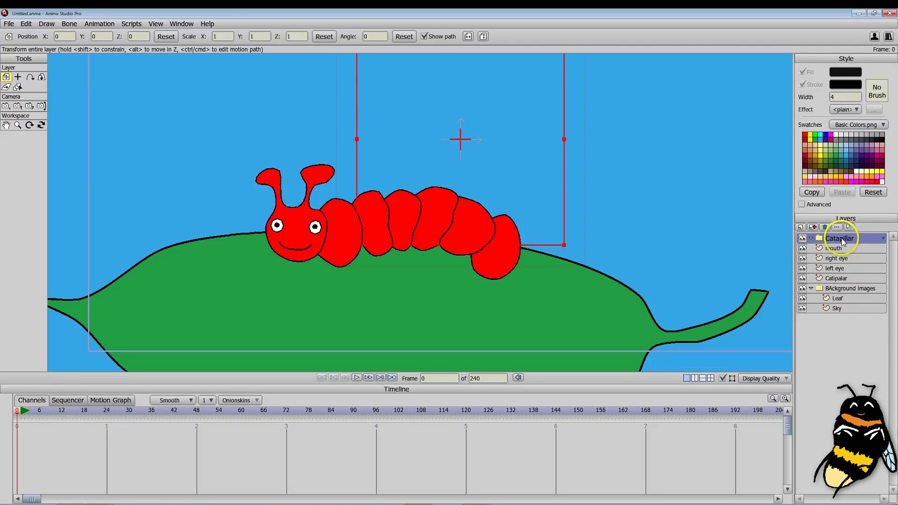
Step: Put the mouth, right eye, left eye and Catipalar layers into the Catapillar group and collapse the group
{"action": "left_click", "coordinate": [837, 278]}
{"action": "left_click", "coordinate": [848, 257], "text": "ctrl"}
{"action": "left_click", "coordinate": [847, 249], "text": "ctrl"}
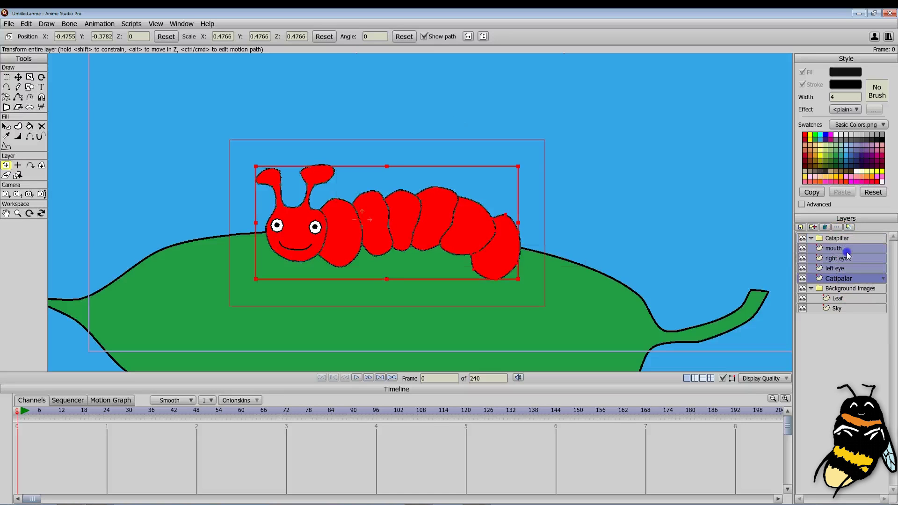
{"action": "left_click_drag", "start_coordinate": [837, 247], "coordinate": [816, 239]}
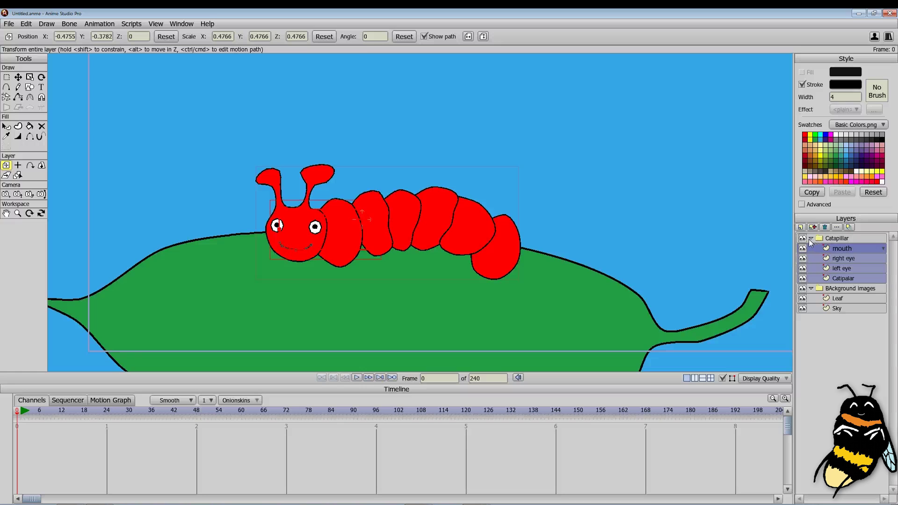
{"action": "left_click", "coordinate": [810, 238]}
Step: Move the whole Catapillar group to the stem end of the leaf, at about X 0.6533, Y -0.2362
{"action": "left_click", "coordinate": [421, 267]}
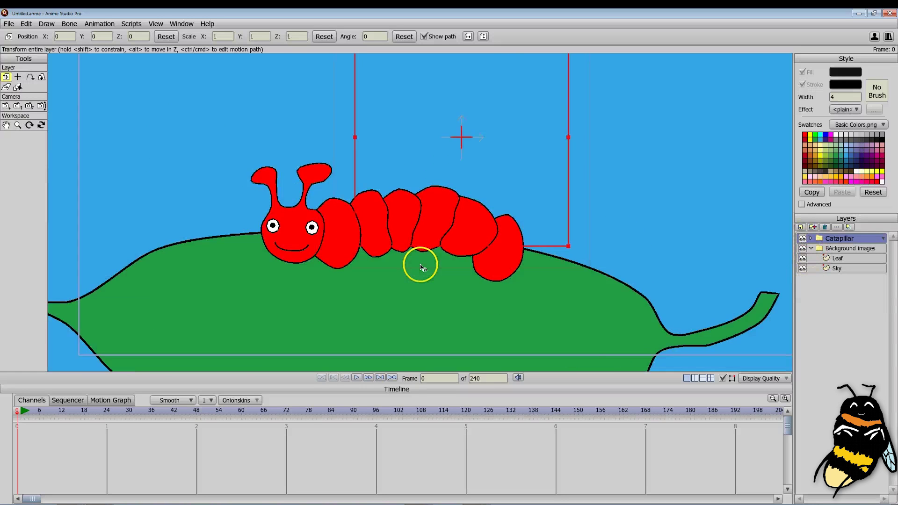
{"action": "scroll", "coordinate": [416, 267], "scroll_direction": "down", "scroll_amount": 5}
{"action": "left_click", "coordinate": [387, 306]}
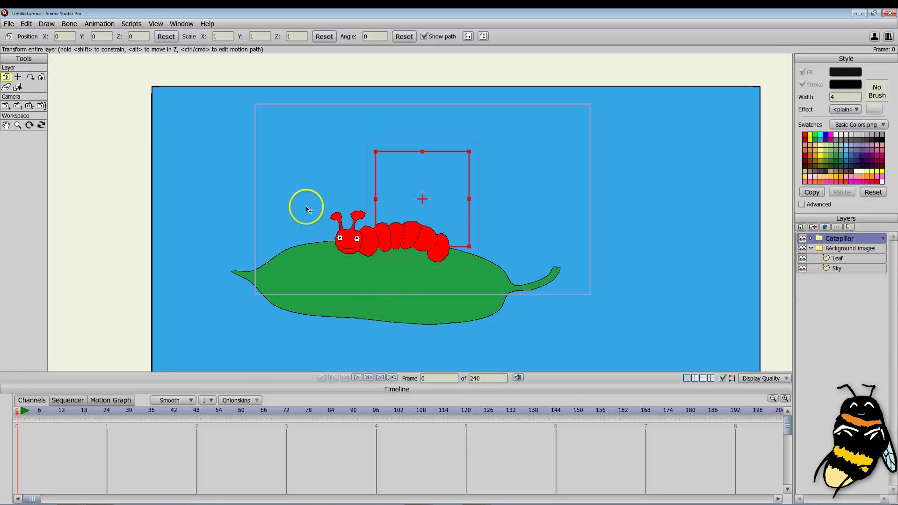
{"action": "left_click_drag", "start_coordinate": [292, 205], "coordinate": [351, 228]}
{"action": "mouse_move", "coordinate": [484, 254]}
{"action": "left_mouse_down"}
{"action": "mouse_move", "coordinate": [473, 231]}
{"action": "mouse_move", "coordinate": [346, 235]}
{"action": "mouse_move", "coordinate": [316, 249]}
{"action": "mouse_move", "coordinate": [340, 239]}
{"action": "mouse_move", "coordinate": [470, 231]}
{"action": "mouse_move", "coordinate": [493, 253]}
{"action": "mouse_move", "coordinate": [475, 259]}
{"action": "left_mouse_up"}
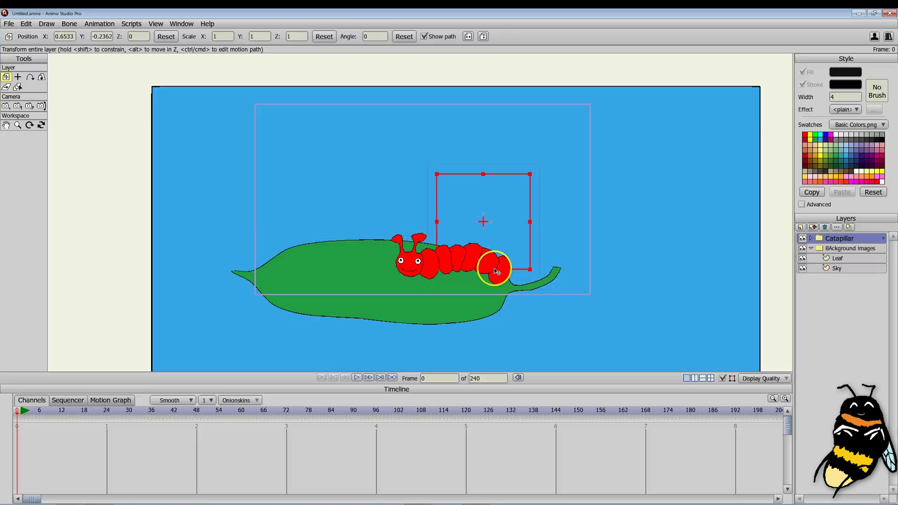
{"action": "scroll", "coordinate": [448, 308], "scroll_direction": "down", "scroll_amount": 2}
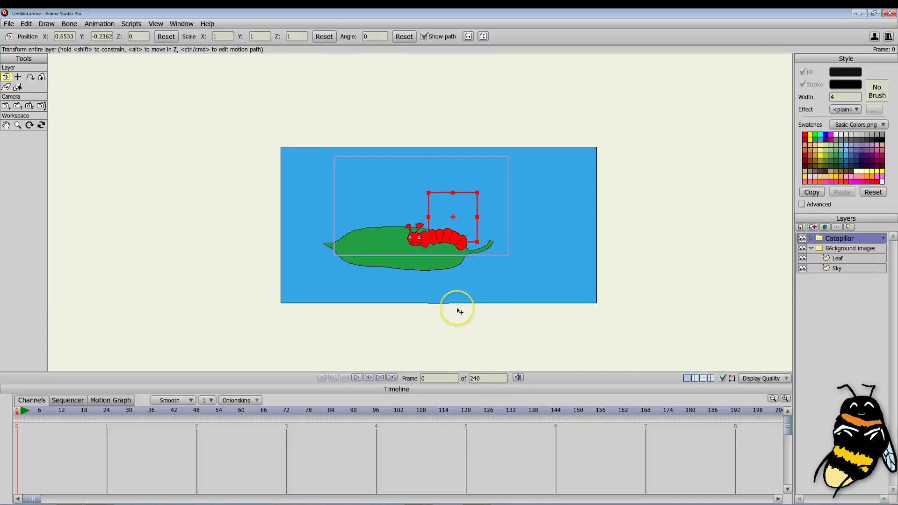
{"action": "scroll", "coordinate": [458, 306], "scroll_direction": "up", "scroll_amount": 4}
{"action": "scroll", "coordinate": [519, 304], "scroll_direction": "down", "scroll_amount": 2}
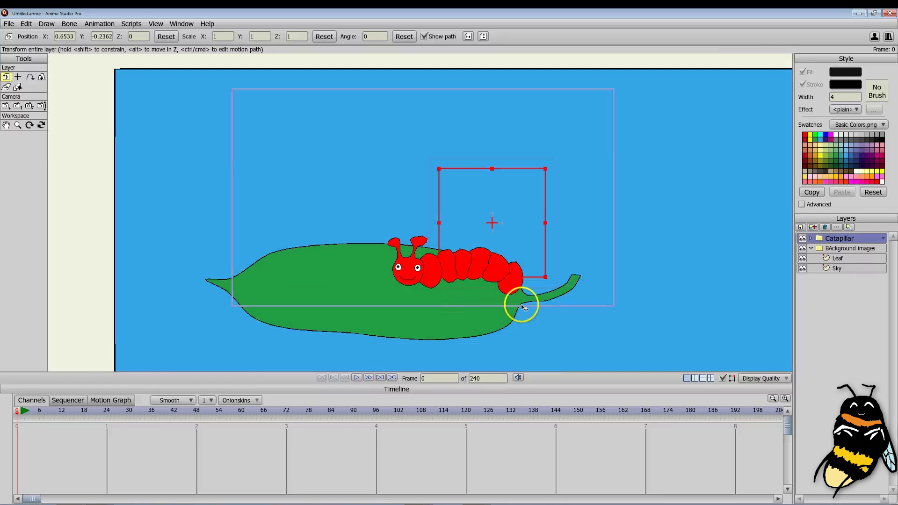
Step: Add a vector layer named Sun directly above the Sky layer in the background images group
{"action": "left_click", "coordinate": [844, 248]}
{"action": "left_click", "coordinate": [837, 268]}
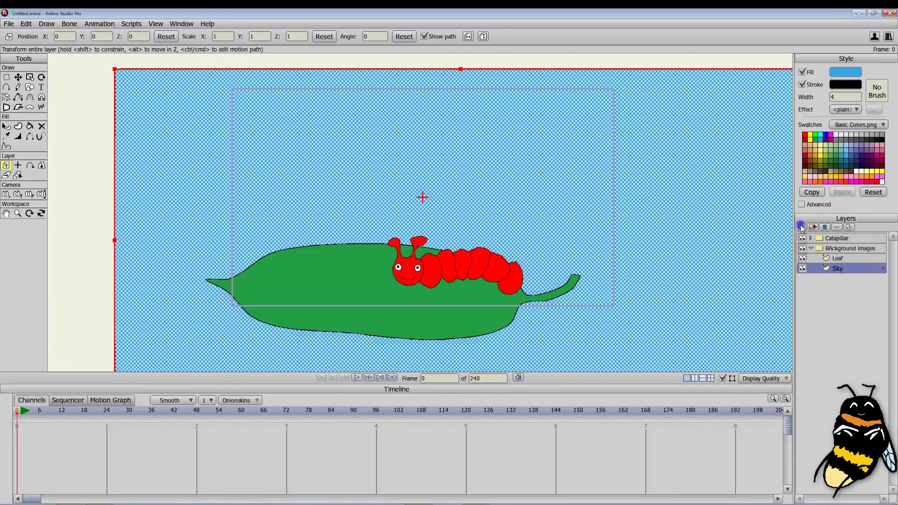
{"action": "left_click", "coordinate": [801, 228]}
{"action": "left_click", "coordinate": [816, 232]}
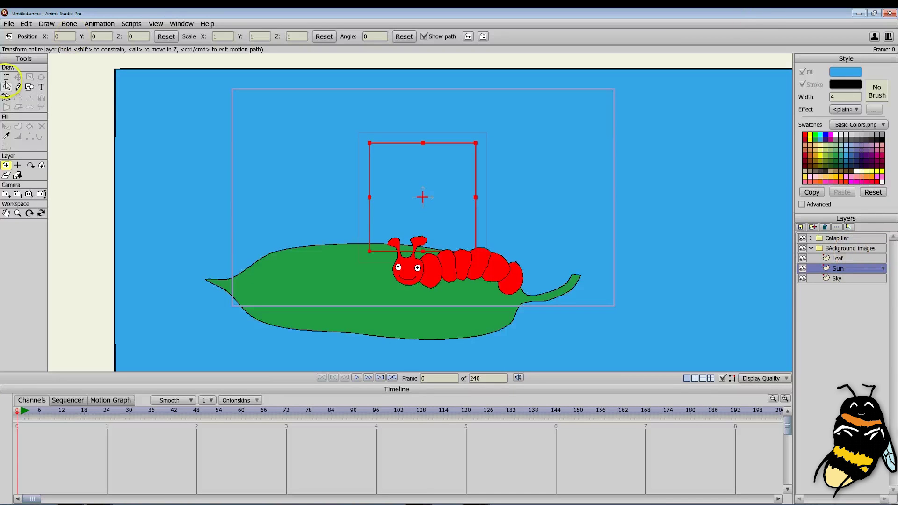
Step: Draw a large yellow circle with a black outline behind the leaf on the Sun layer
{"action": "left_click", "coordinate": [30, 88]}
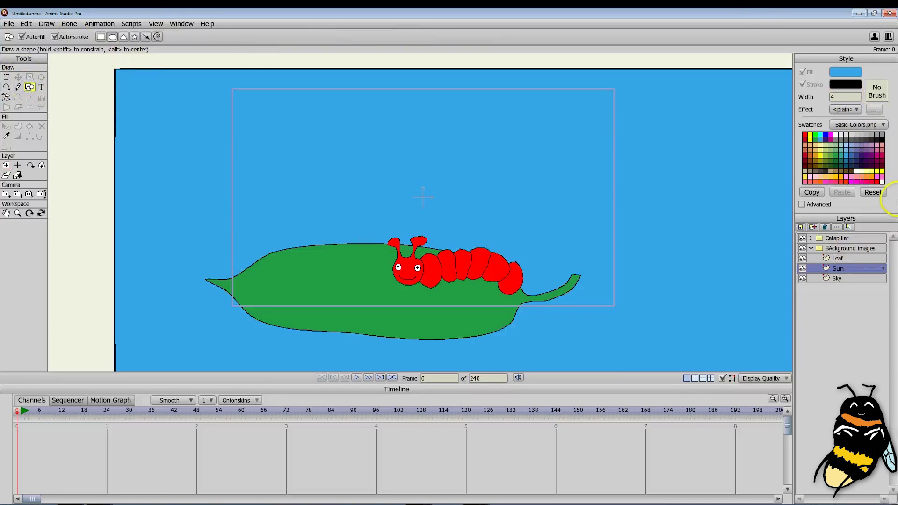
{"action": "left_click", "coordinate": [881, 180]}
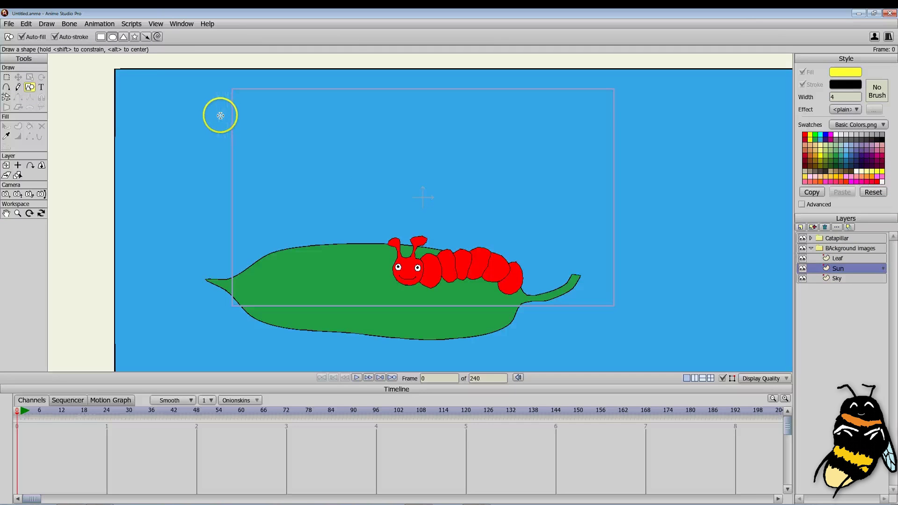
{"action": "left_click_drag", "start_coordinate": [221, 115], "coordinate": [335, 317]}
{"action": "left_click_drag", "start_coordinate": [379, 341], "coordinate": [451, 328]}
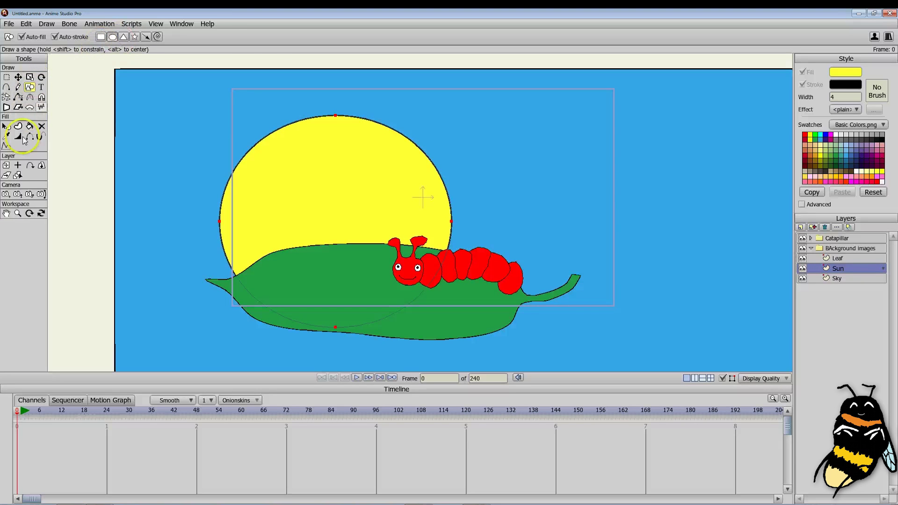
Step: Draw six straight ray lines fanning out around the upper half of the sun with the Add Point tool
{"action": "left_click", "coordinate": [6, 87]}
{"action": "left_click_drag", "start_coordinate": [482, 210], "coordinate": [539, 195]}
{"action": "scroll", "coordinate": [612, 67], "scroll_direction": "up", "scroll_amount": 3}
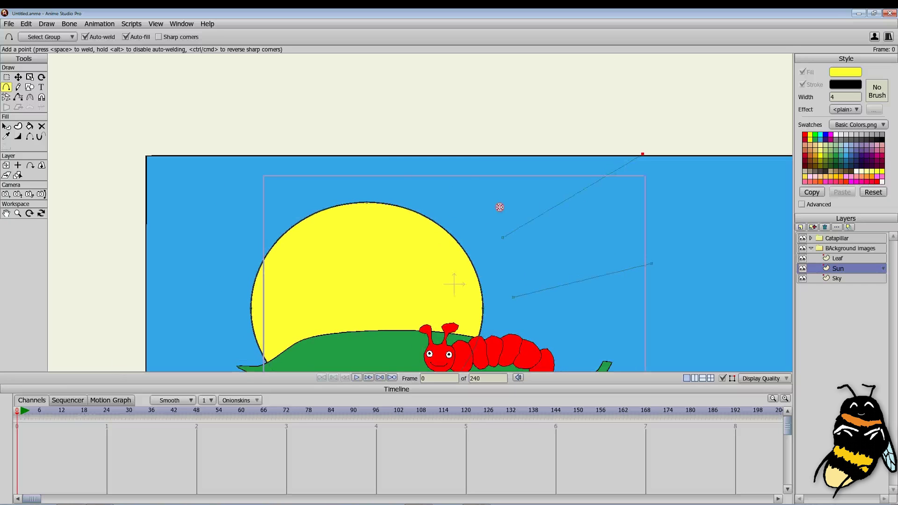
{"action": "left_click_drag", "start_coordinate": [267, 199], "coordinate": [144, 110]}
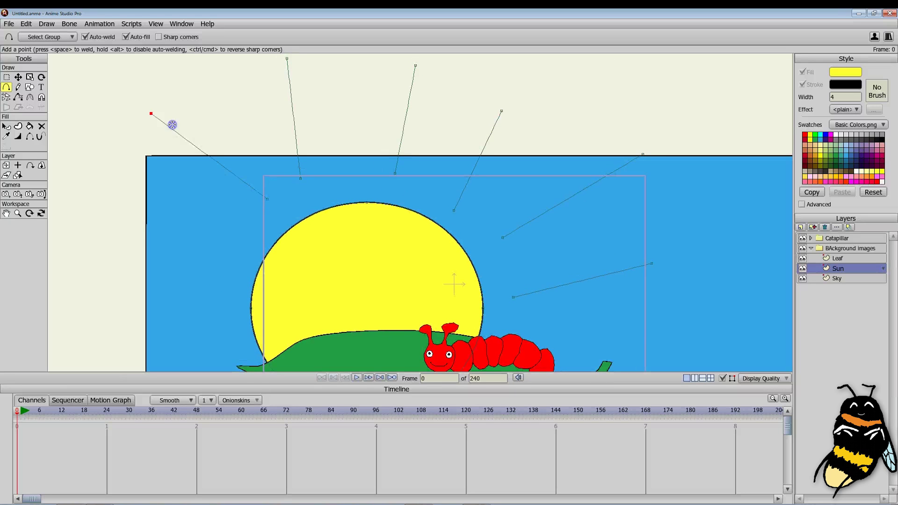
Step: Turn the six sun ray lines into visible black strokes of width 4
{"action": "left_click", "coordinate": [18, 77]}
{"action": "left_click", "coordinate": [6, 77]}
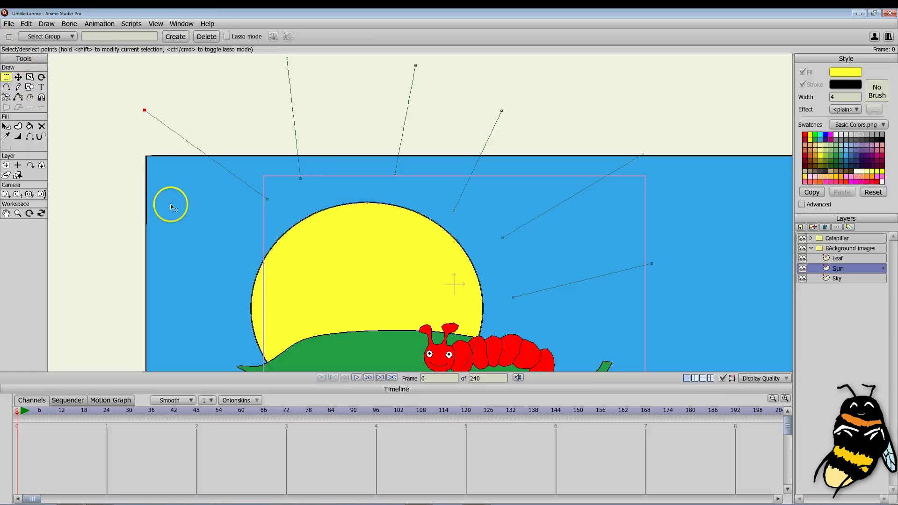
{"action": "left_click_drag", "start_coordinate": [93, 61], "coordinate": [692, 375]}
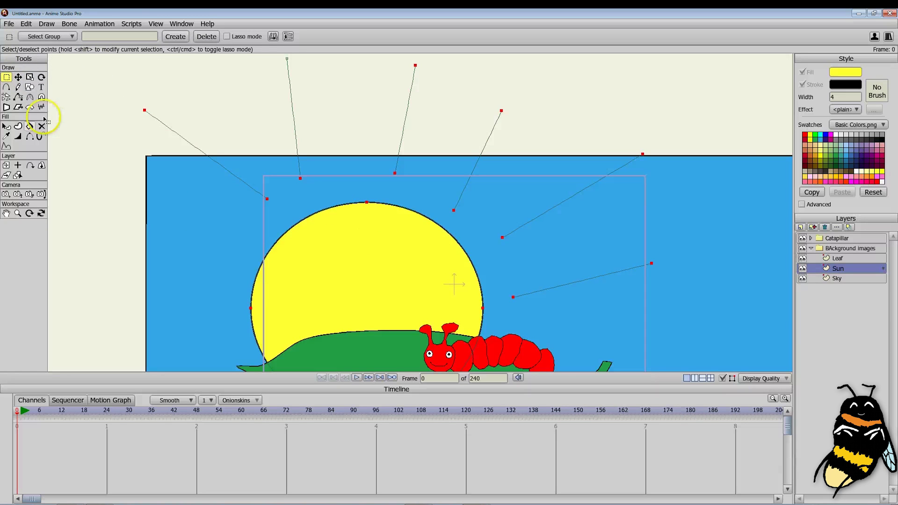
{"action": "left_click", "coordinate": [18, 126]}
{"action": "left_click", "coordinate": [105, 37]}
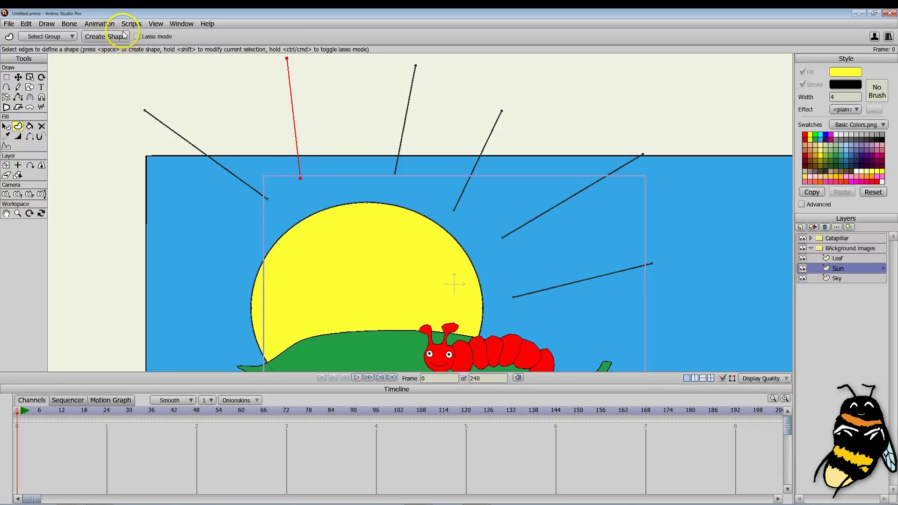
{"action": "left_click", "coordinate": [170, 200]}
Step: Examine the sun and its rays up close and within the whole scene of caterpillar, leaf and sky
{"action": "scroll", "coordinate": [415, 256], "scroll_direction": "up", "scroll_amount": 3}
{"action": "scroll", "coordinate": [444, 192], "scroll_direction": "down", "scroll_amount": 5}
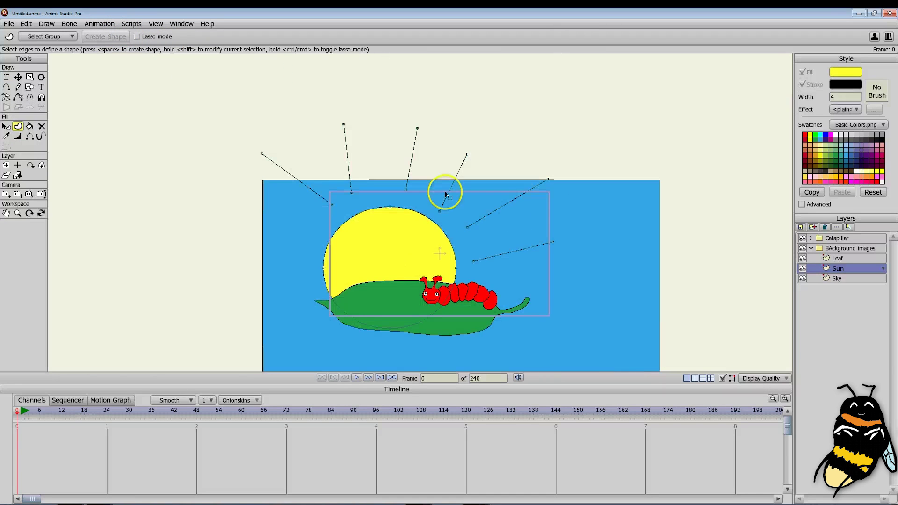
{"action": "left_click_drag", "start_coordinate": [416, 240], "coordinate": [400, 256]}
{"action": "left_click_drag", "start_coordinate": [500, 293], "coordinate": [477, 241]}
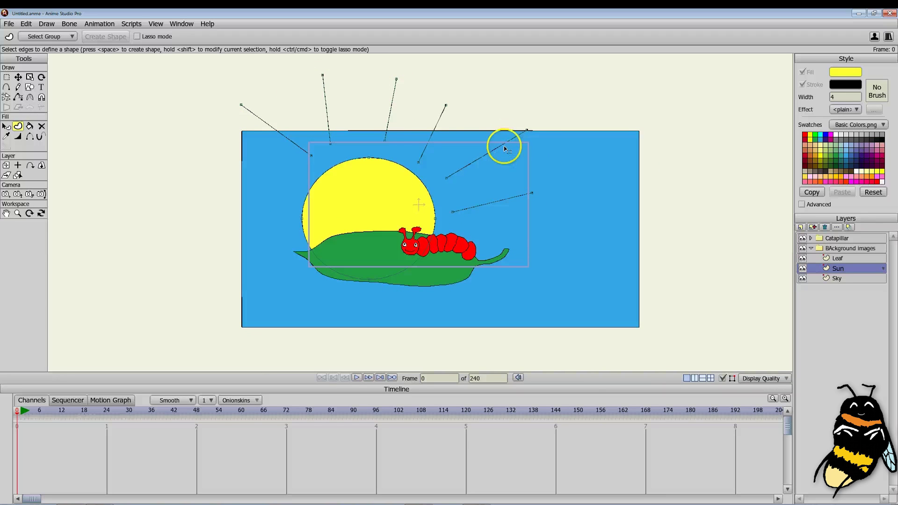
{"action": "scroll", "coordinate": [372, 333], "scroll_direction": "up", "scroll_amount": 5}
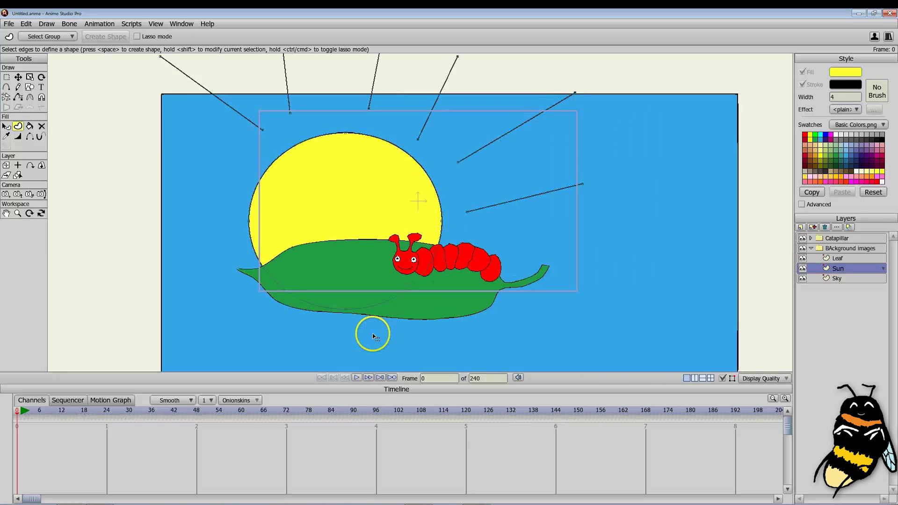
{"action": "scroll", "coordinate": [394, 241], "scroll_direction": "down", "scroll_amount": 6}
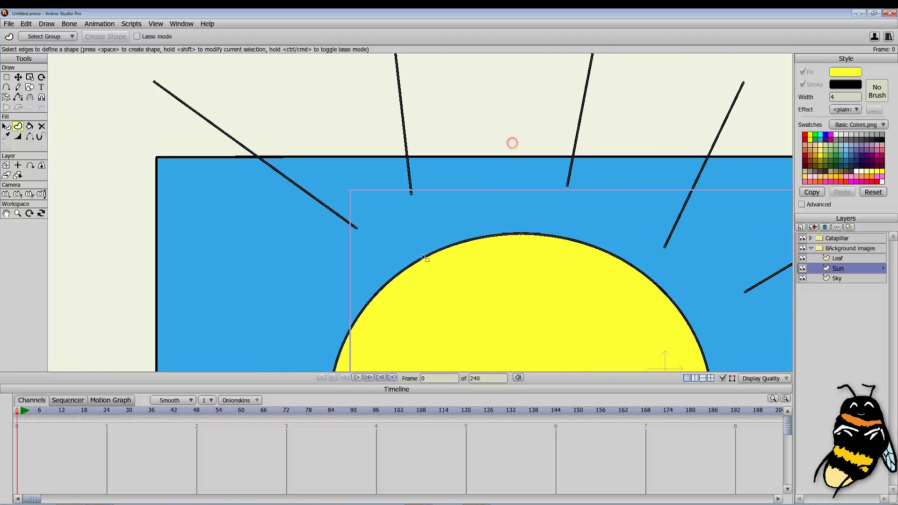
{"action": "scroll", "coordinate": [421, 290], "scroll_direction": "up", "scroll_amount": 5}
{"action": "scroll", "coordinate": [286, 263], "scroll_direction": "down", "scroll_amount": 5}
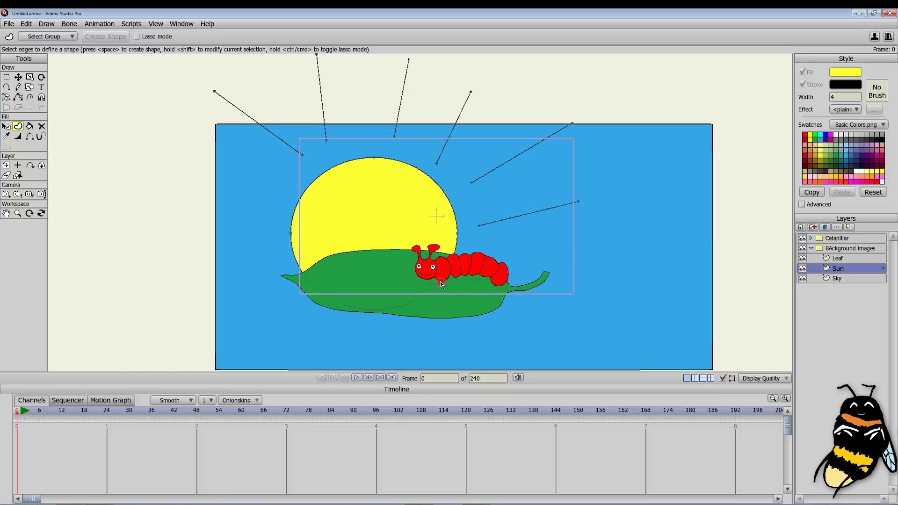
{"action": "scroll", "coordinate": [440, 284], "scroll_direction": "up", "scroll_amount": 3}
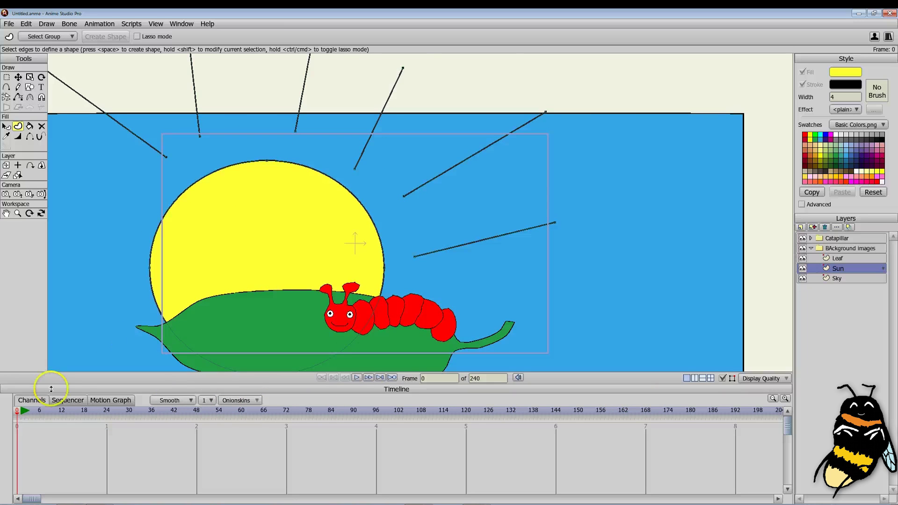
{"action": "left_click", "coordinate": [248, 201]}
{"action": "left_click_drag", "start_coordinate": [153, 269], "coordinate": [248, 237]}
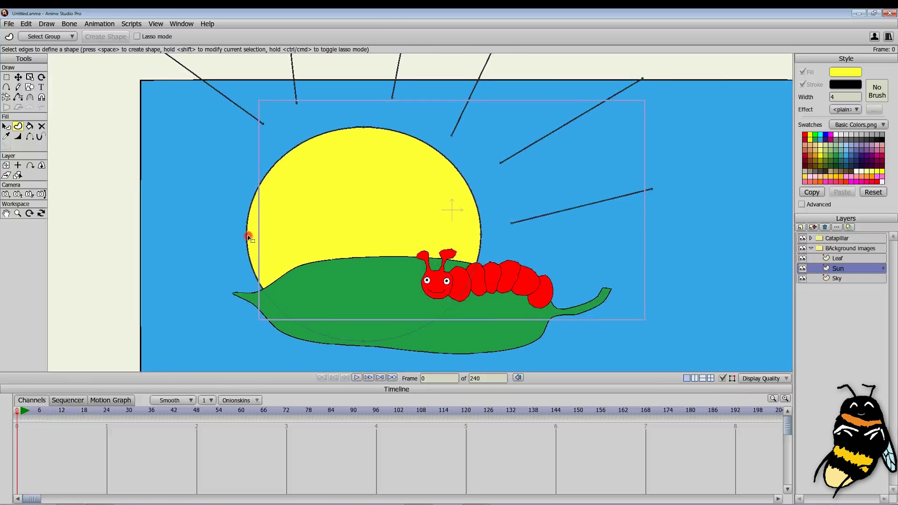
Step: Select the Catapillar group and go to frame 1 on the timeline
{"action": "left_click", "coordinate": [837, 238]}
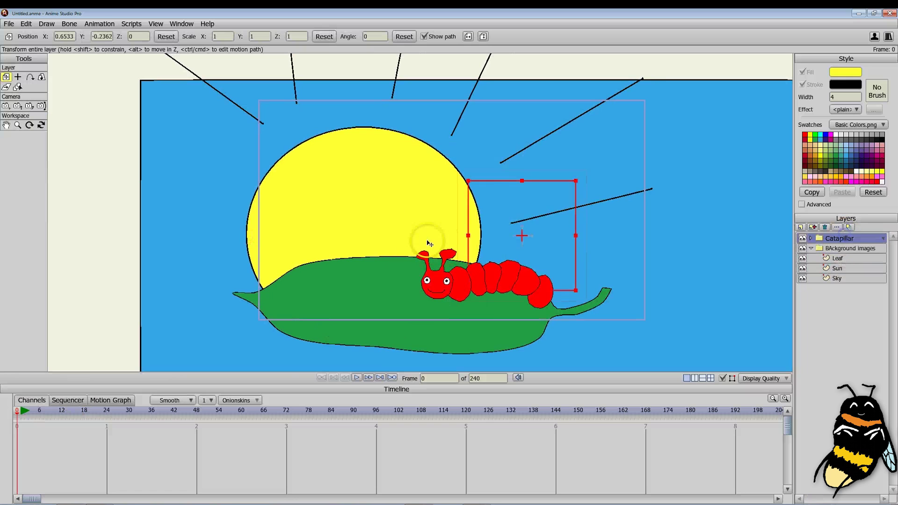
{"action": "left_click_drag", "start_coordinate": [427, 241], "coordinate": [399, 211]}
{"action": "scroll", "coordinate": [400, 212], "scroll_direction": "up", "scroll_amount": 2}
{"action": "scroll", "coordinate": [300, 251], "scroll_direction": "down", "scroll_amount": 3}
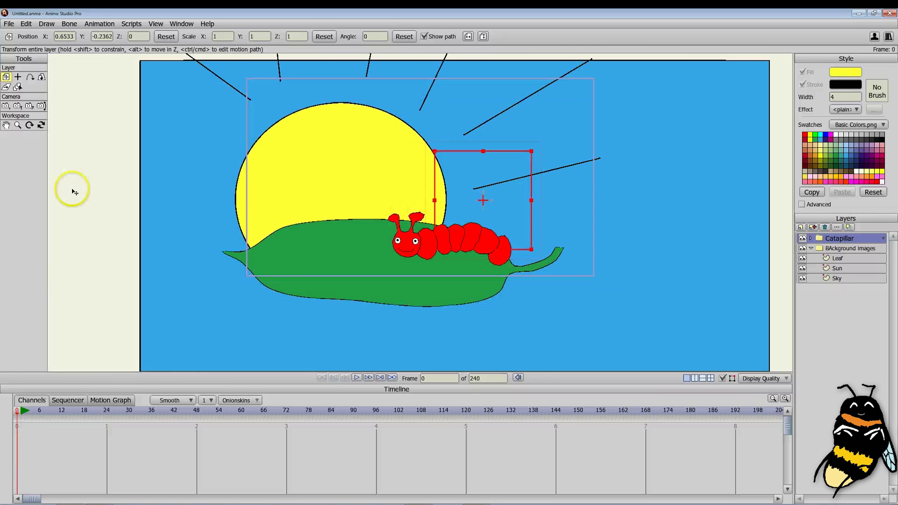
{"action": "left_click", "coordinate": [20, 416]}
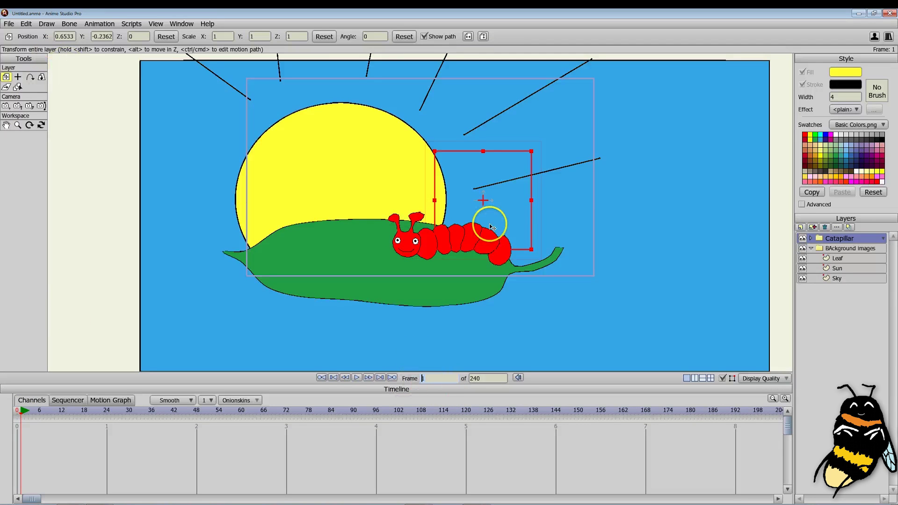
Step: Keyframe the caterpillar in place at frame 1, up-left at frame 24 (about X 0.50, Y -0.03), and down-left at frame 48 (about X 0.19, Y -0.20)
{"action": "left_click", "coordinate": [466, 239]}
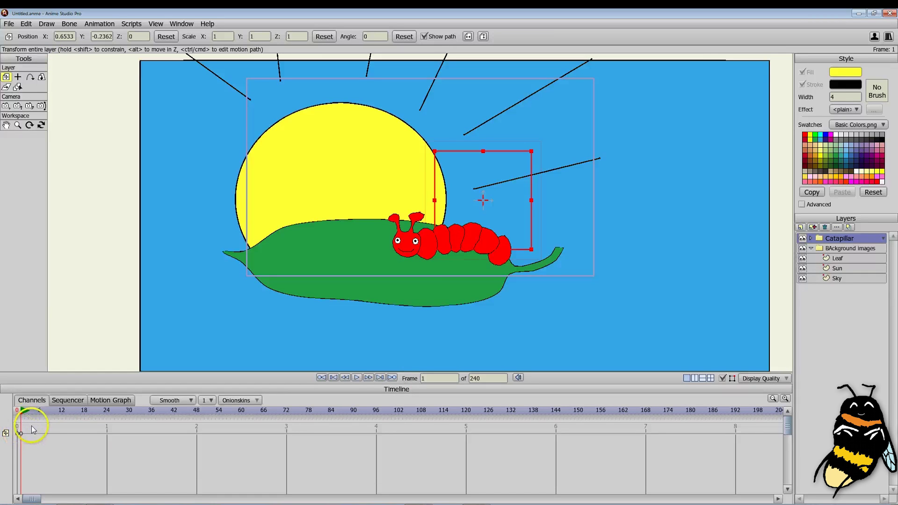
{"action": "left_click_drag", "start_coordinate": [41, 412], "coordinate": [75, 412]}
{"action": "left_click_drag", "start_coordinate": [441, 294], "coordinate": [426, 274]}
{"action": "left_click_drag", "start_coordinate": [107, 414], "coordinate": [179, 413]}
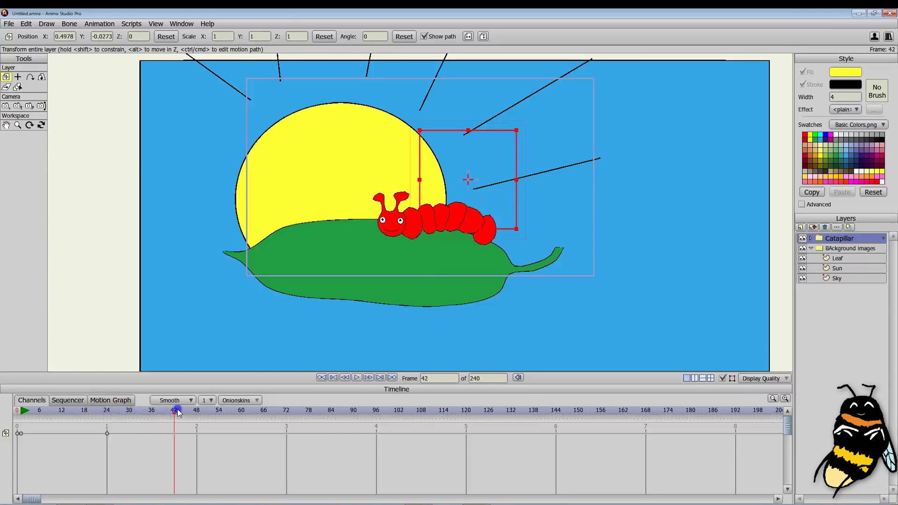
{"action": "left_click_drag", "start_coordinate": [474, 255], "coordinate": [443, 272]}
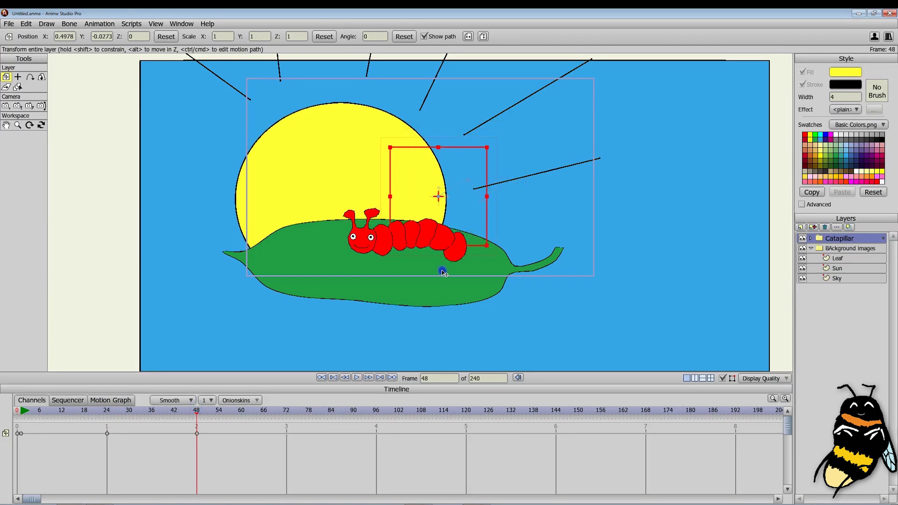
Step: Continue the caterpillar's crawl, raised at frame 72 (about X -0.12, Y -0.06) and lowered further left at frame 96 (about X -0.38, Y -0.19)
{"action": "left_click_drag", "start_coordinate": [199, 415], "coordinate": [286, 413]}
{"action": "left_click_drag", "start_coordinate": [395, 328], "coordinate": [366, 316]}
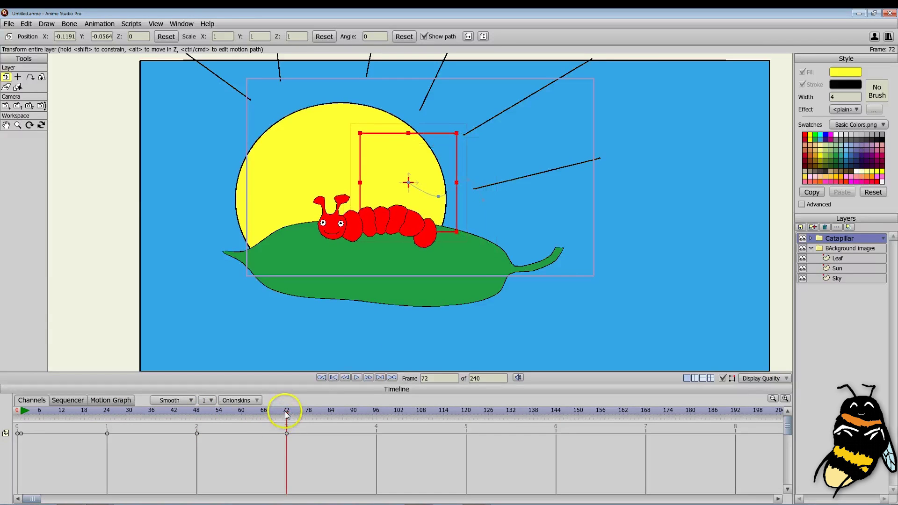
{"action": "left_click_drag", "start_coordinate": [370, 259], "coordinate": [337, 263]}
{"action": "mouse_move", "coordinate": [376, 423]}
{"action": "left_mouse_down"}
{"action": "mouse_move", "coordinate": [39, 422]}
{"action": "mouse_move", "coordinate": [271, 417]}
{"action": "mouse_move", "coordinate": [376, 431]}
{"action": "left_mouse_up"}
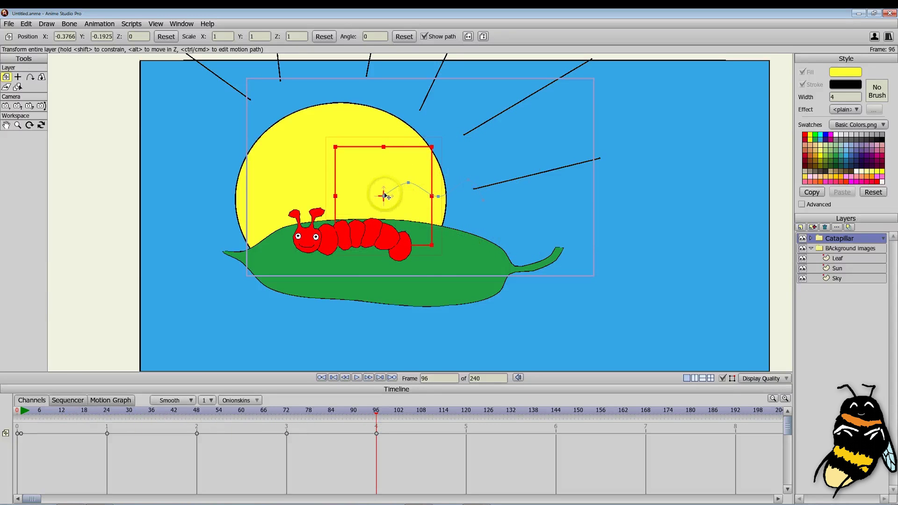
{"action": "left_click", "coordinate": [459, 183]}
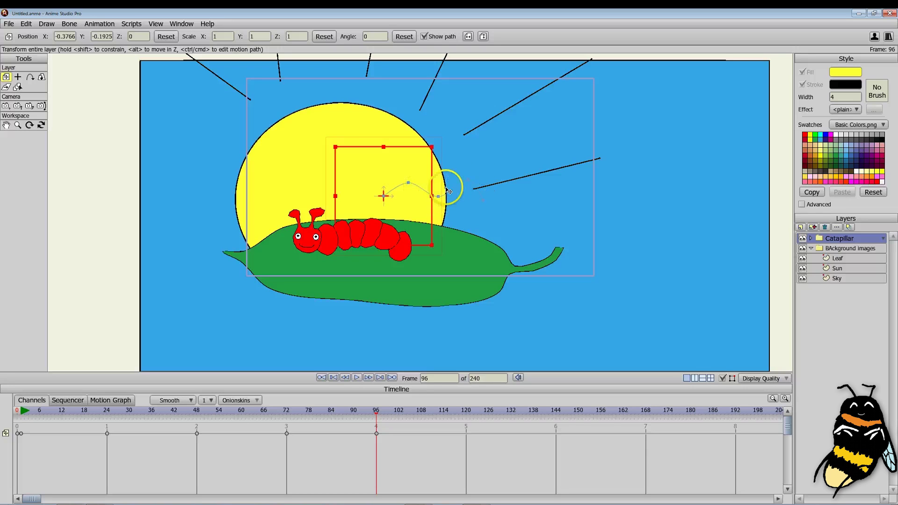
Step: Keyframe the Sun layer at frame 1, moved down and left behind the leaf to about X -0.38, Y -0.13
{"action": "left_click", "coordinate": [857, 269]}
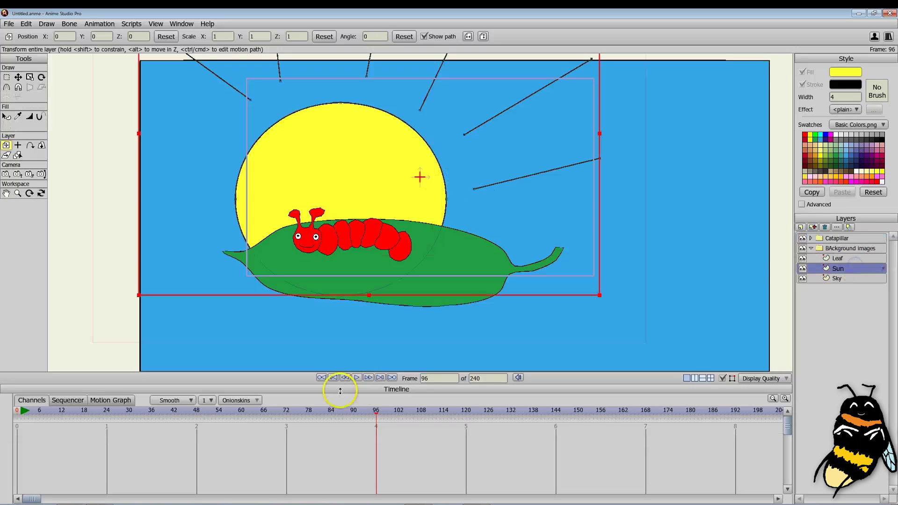
{"action": "left_click_drag", "start_coordinate": [377, 416], "coordinate": [17, 413]}
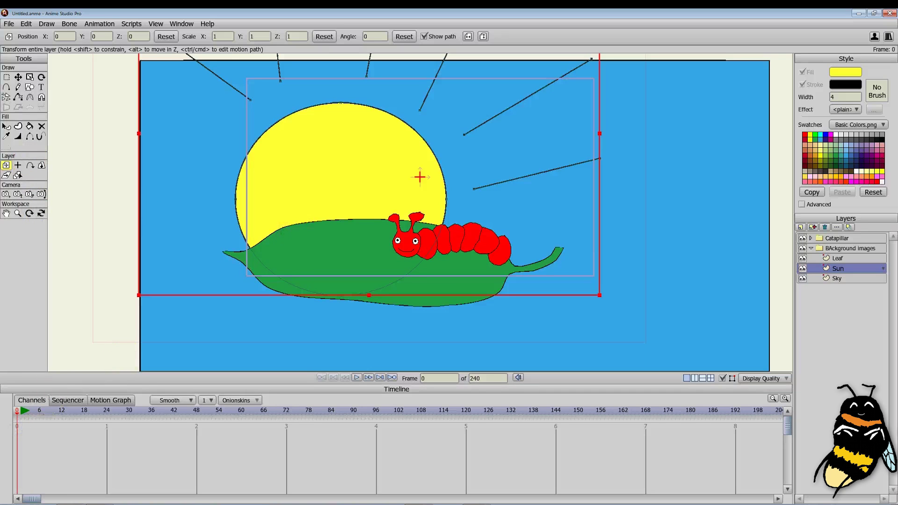
{"action": "left_click", "coordinate": [21, 415]}
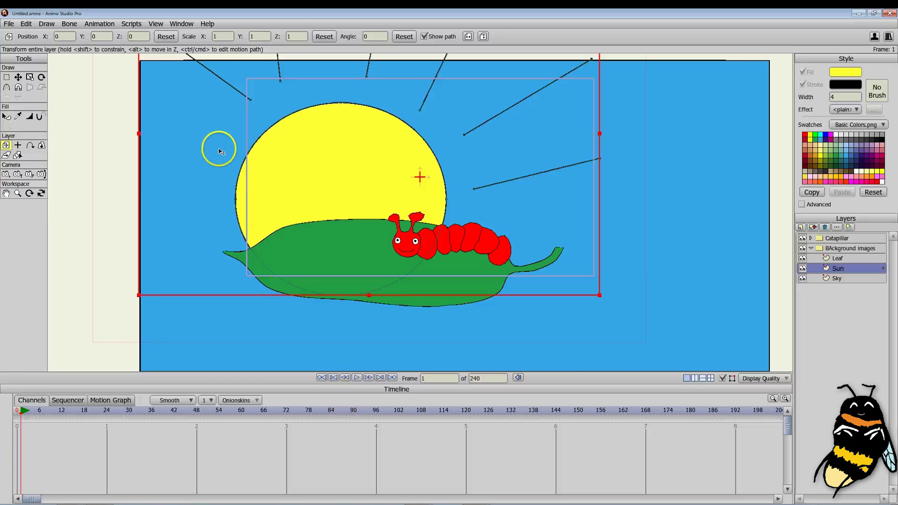
{"action": "left_click_drag", "start_coordinate": [287, 163], "coordinate": [251, 176]}
{"action": "left_click", "coordinate": [45, 425]}
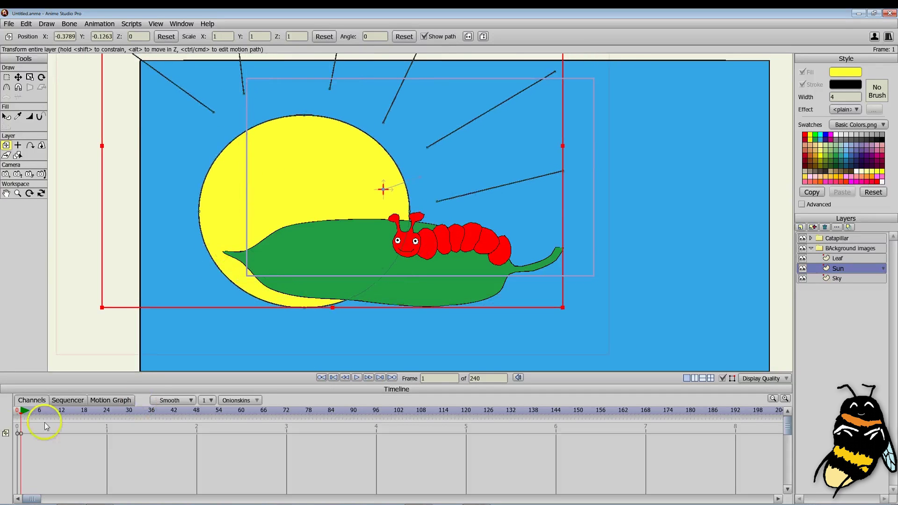
Step: At frame 192, raise the sun to about X -0.14, Y 0.32 and rotate it to an angle of about -9.5
{"action": "left_click_drag", "start_coordinate": [24, 414], "coordinate": [735, 419]}
{"action": "left_click_drag", "start_coordinate": [389, 341], "coordinate": [325, 206]}
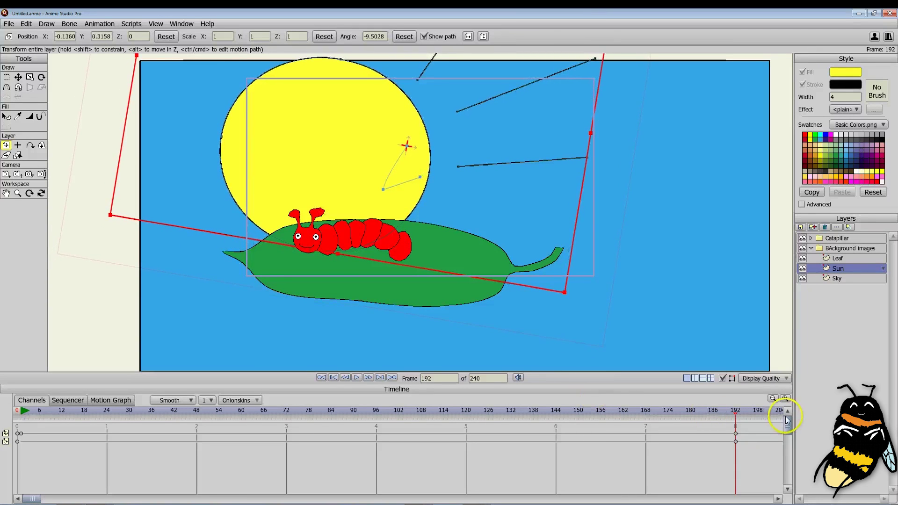
{"action": "left_click", "coordinate": [383, 193]}
Step: Return to frame 1, select the Catapillar group and play back the animation of the caterpillar and sun
{"action": "mouse_move", "coordinate": [735, 413]}
{"action": "left_mouse_down"}
{"action": "mouse_move", "coordinate": [33, 423]}
{"action": "mouse_move", "coordinate": [195, 423]}
{"action": "mouse_move", "coordinate": [5, 412]}
{"action": "mouse_move", "coordinate": [22, 412]}
{"action": "left_mouse_up"}
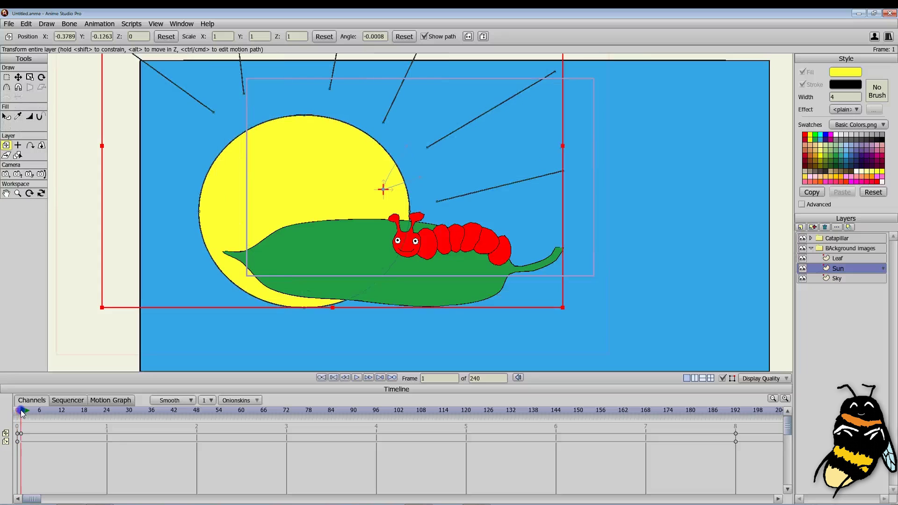
{"action": "left_click", "coordinate": [842, 296]}
{"action": "left_click", "coordinate": [841, 238]}
{"action": "left_click", "coordinate": [356, 378]}
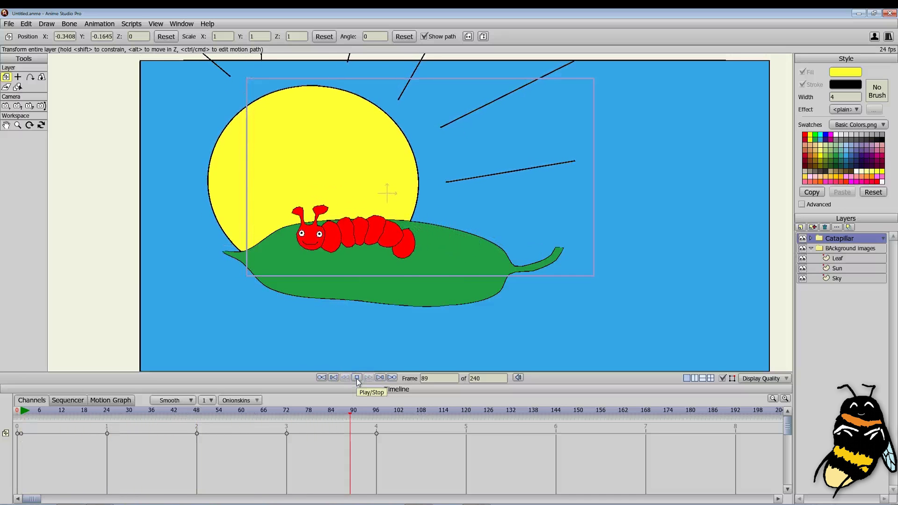
{"action": "left_click", "coordinate": [356, 378]}
Step: Try moving the caterpillar's movement keyframes closer together, to about frames 10, 24, 36 and 48
{"action": "left_click", "coordinate": [420, 466]}
{"action": "left_click_drag", "start_coordinate": [420, 466], "coordinate": [86, 434]}
{"action": "left_click", "coordinate": [145, 434]}
{"action": "left_click_drag", "start_coordinate": [389, 471], "coordinate": [143, 433]}
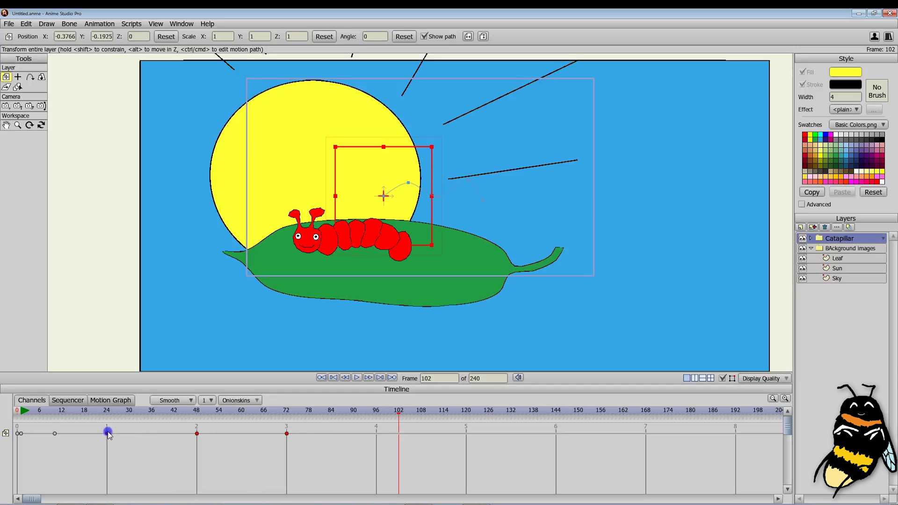
{"action": "left_click_drag", "start_coordinate": [188, 423], "coordinate": [191, 435]}
{"action": "right_click", "coordinate": [239, 432]}
Step: Play back the animation from frame 0 to check the caterpillar's crawl with the tightened keyframes
{"action": "left_click_drag", "start_coordinate": [209, 415], "coordinate": [17, 411]}
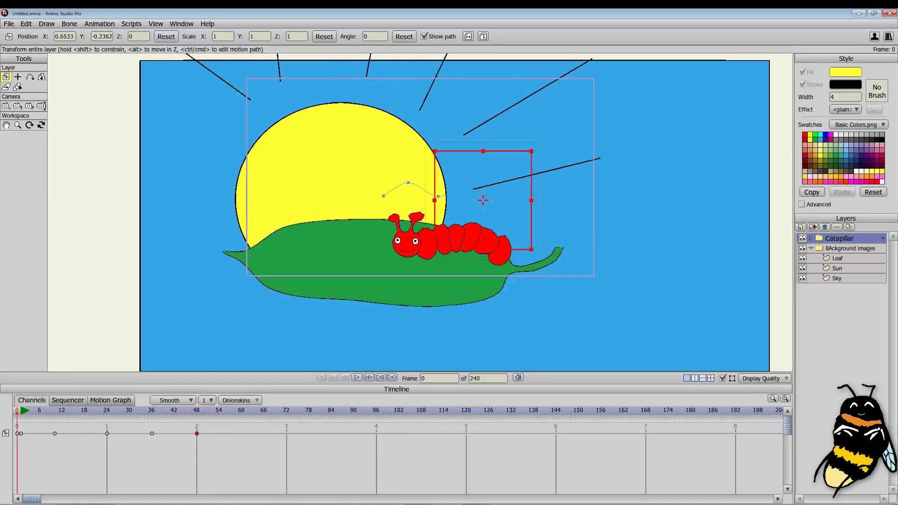
{"action": "left_click", "coordinate": [357, 378]}
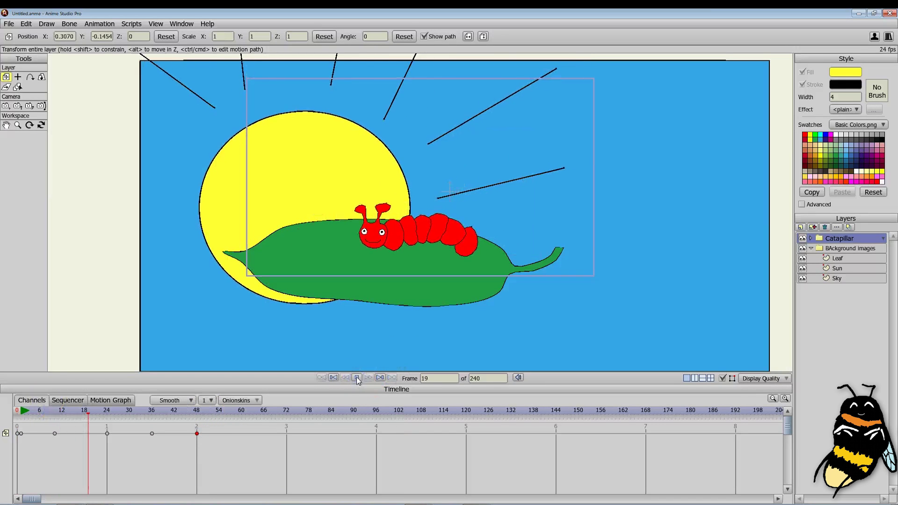
{"action": "left_click", "coordinate": [356, 377]}
Step: Spread the caterpillar's four movement keyframes out to frames 48, 96, 144 and 192
{"action": "left_click_drag", "start_coordinate": [227, 450], "coordinate": [53, 433]}
{"action": "left_click_drag", "start_coordinate": [124, 439], "coordinate": [325, 445]}
{"action": "left_click_drag", "start_coordinate": [55, 434], "coordinate": [388, 453]}
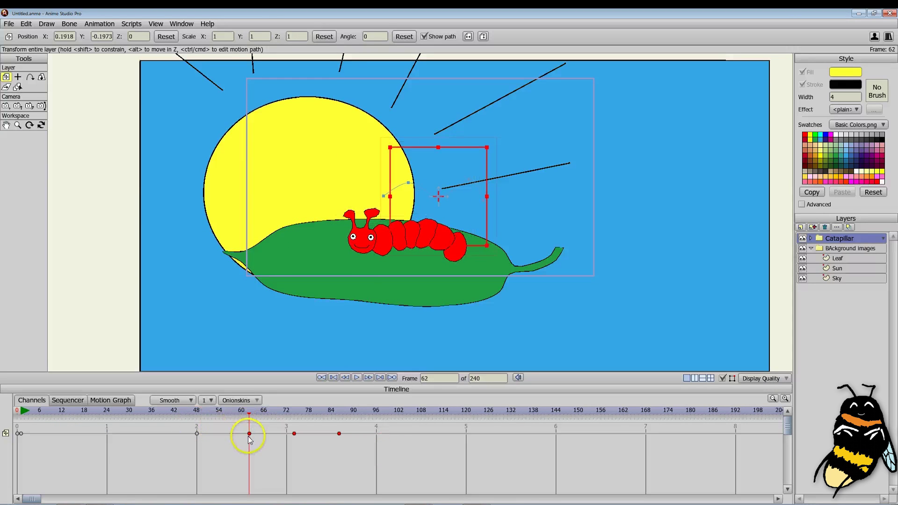
{"action": "left_click_drag", "start_coordinate": [251, 437], "coordinate": [289, 436]}
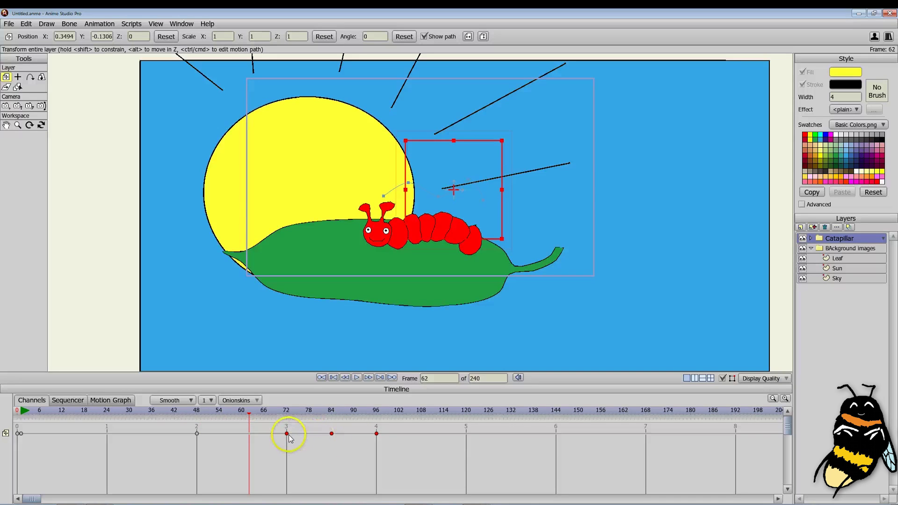
{"action": "left_click_drag", "start_coordinate": [293, 436], "coordinate": [500, 456]}
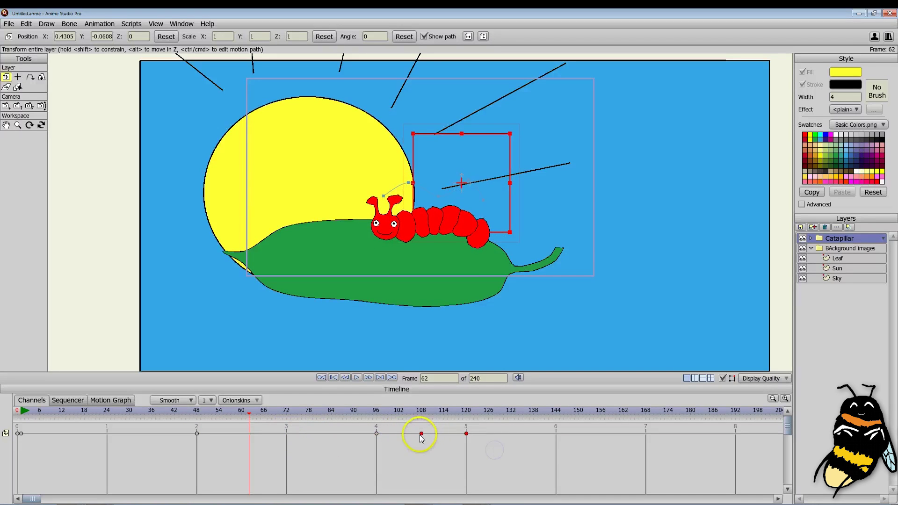
{"action": "left_click_drag", "start_coordinate": [421, 433], "coordinate": [563, 438]}
{"action": "left_click", "coordinate": [600, 433]}
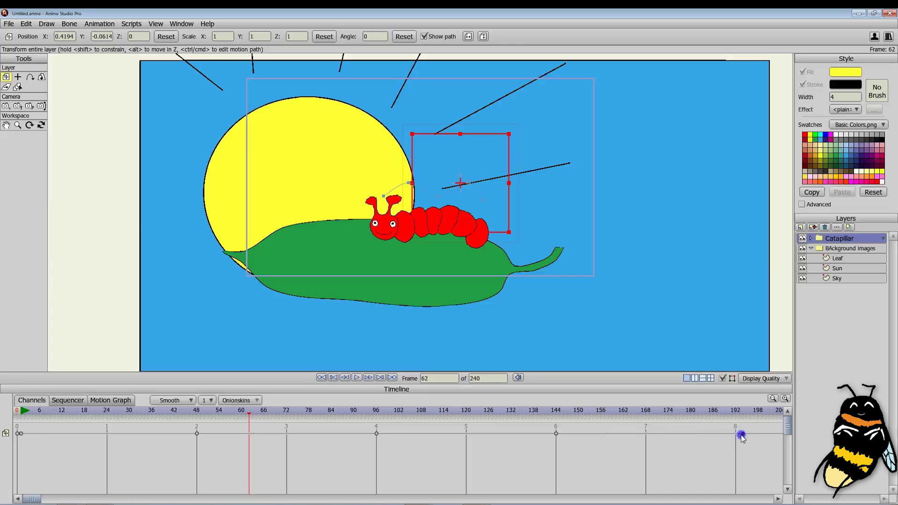
Step: Play back the animation from frame 0 to check the slower caterpillar crawl against the rising sun
{"action": "left_click_drag", "start_coordinate": [729, 411], "coordinate": [18, 411]}
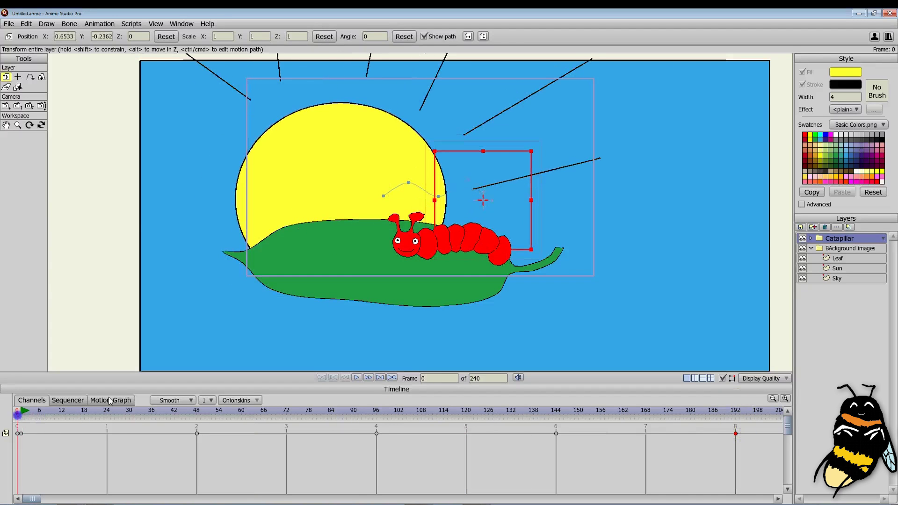
{"action": "left_click", "coordinate": [355, 378]}
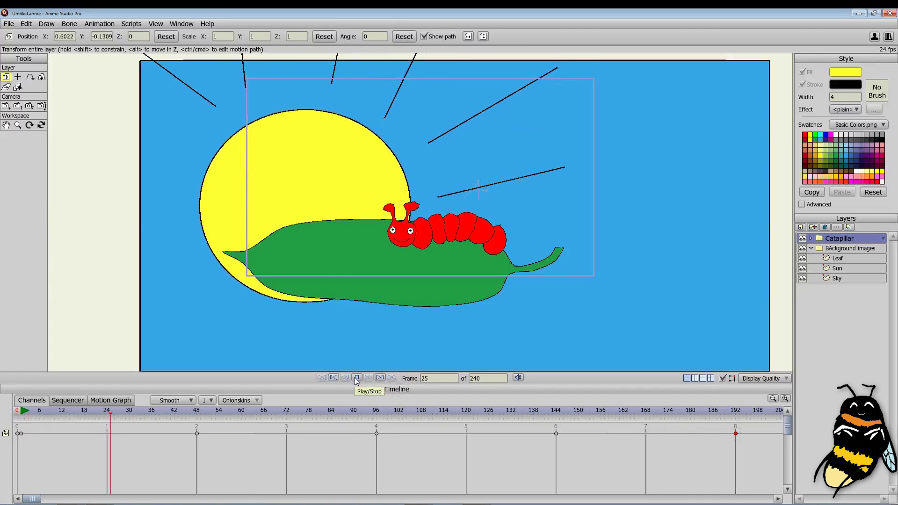
{"action": "left_click", "coordinate": [356, 378]}
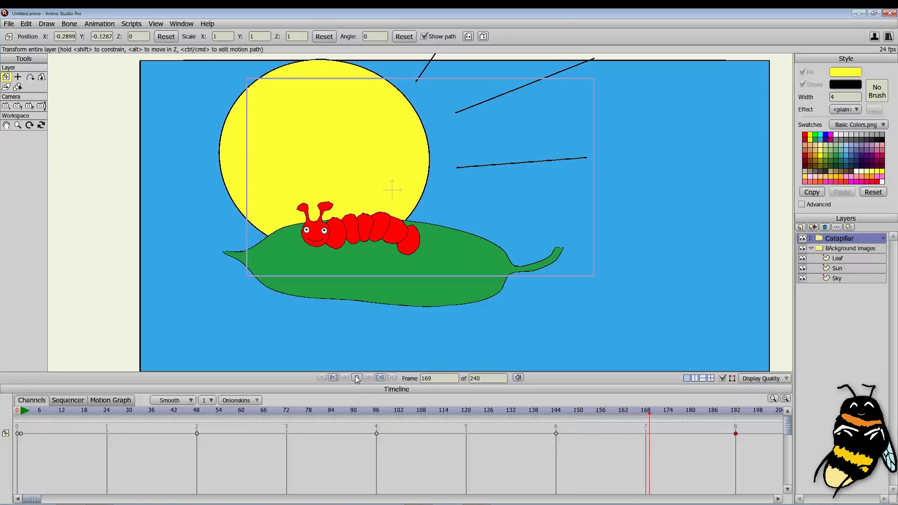
{"action": "left_click", "coordinate": [357, 377]}
Step: Examine the caterpillar, leaf, sun and rays up close and within the whole scene near frame 190
{"action": "scroll", "coordinate": [351, 234], "scroll_direction": "down", "scroll_amount": 3}
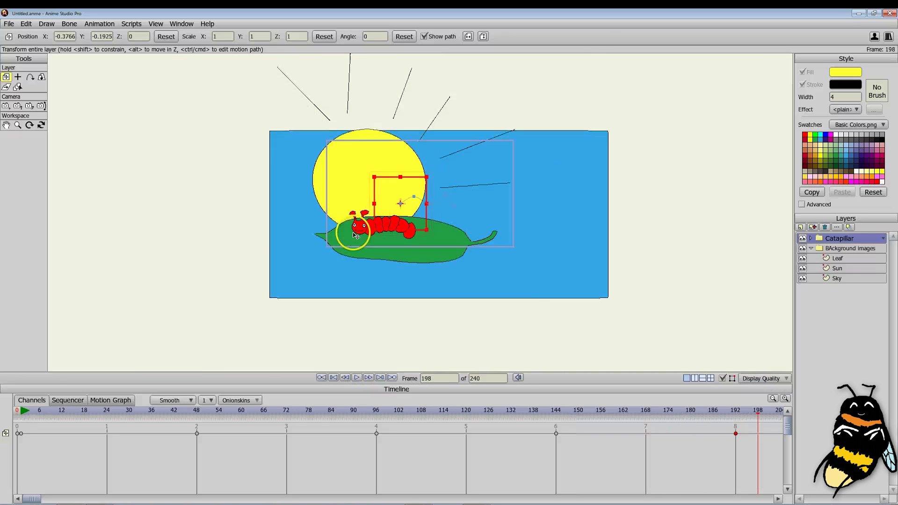
{"action": "scroll", "coordinate": [343, 219], "scroll_direction": "up", "scroll_amount": 1}
{"action": "left_click_drag", "start_coordinate": [343, 218], "coordinate": [363, 287]}
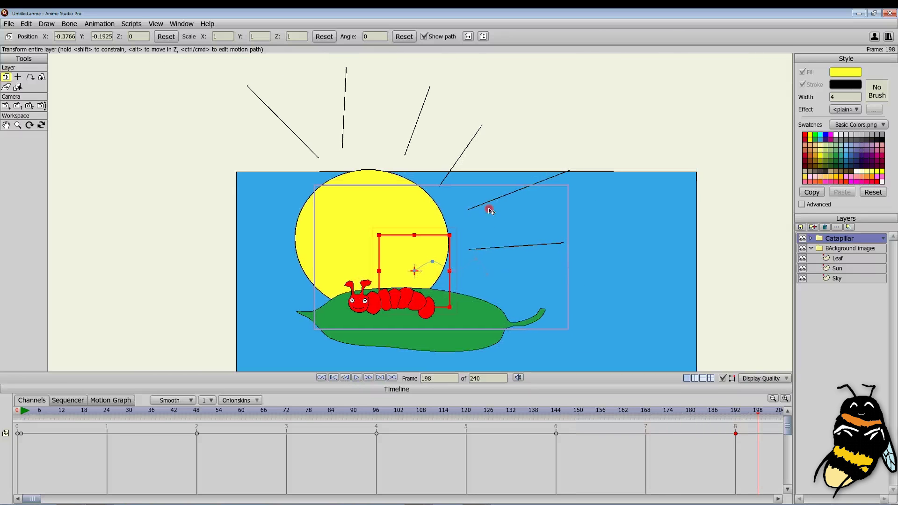
{"action": "left_click_drag", "start_coordinate": [488, 208], "coordinate": [399, 130]}
{"action": "scroll", "coordinate": [383, 262], "scroll_direction": "up", "scroll_amount": 1}
{"action": "scroll", "coordinate": [383, 262], "scroll_direction": "up", "scroll_amount": 4}
{"action": "left_click_drag", "start_coordinate": [208, 164], "coordinate": [482, 263]}
{"action": "scroll", "coordinate": [483, 262], "scroll_direction": "down", "scroll_amount": 3}
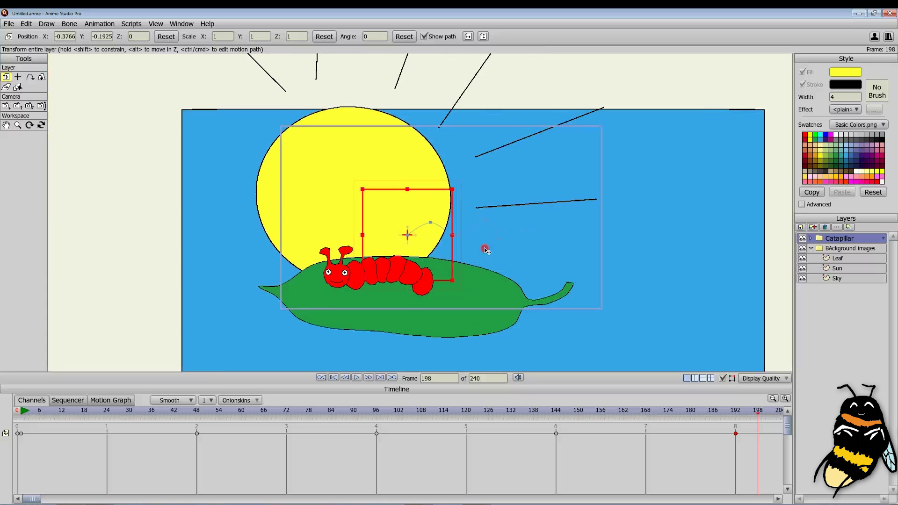
{"action": "scroll", "coordinate": [484, 248], "scroll_direction": "up", "scroll_amount": 3}
{"action": "scroll", "coordinate": [475, 246], "scroll_direction": "down", "scroll_amount": 4}
{"action": "left_click", "coordinate": [490, 222]}
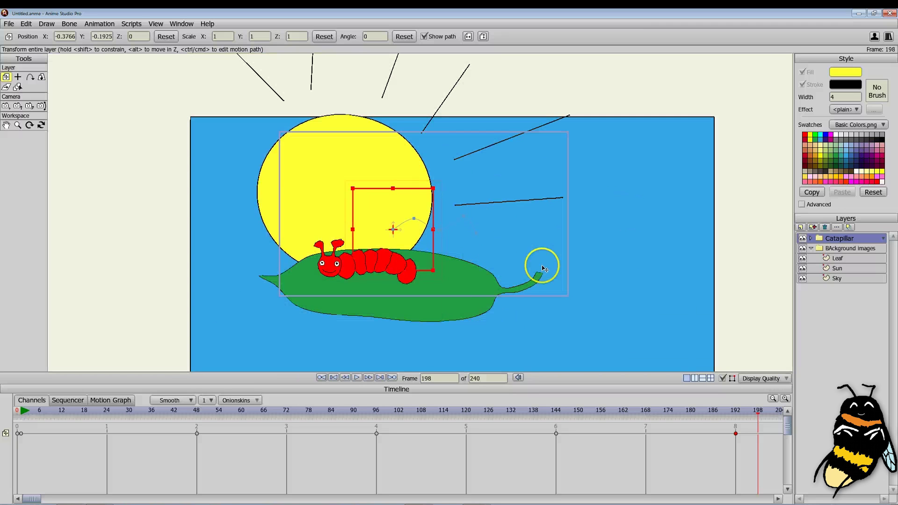
{"action": "left_click_drag", "start_coordinate": [759, 414], "coordinate": [729, 426]}
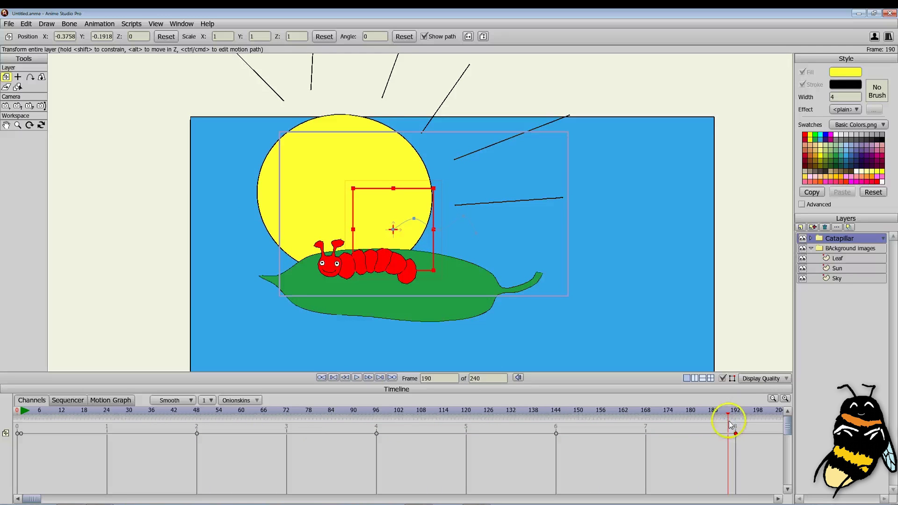